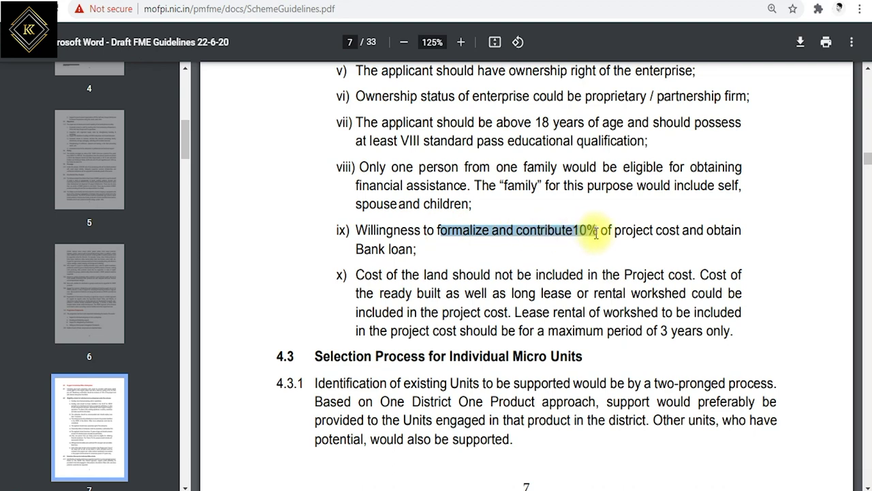
# Step: Read eligibility conditions ix and x and the selection process in section 4.3.1 of the scheme guidelines
pyautogui.moveTo(653, 230); pyautogui.dragTo(741, 230)
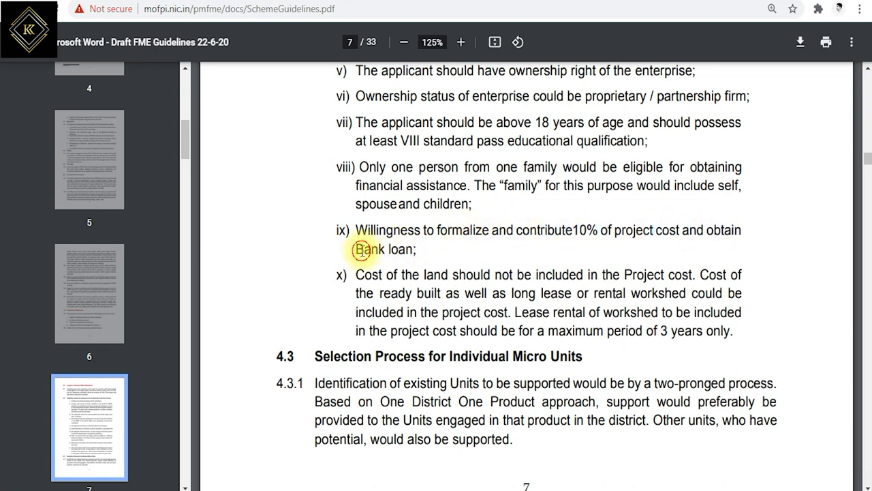
pyautogui.moveTo(355, 249); pyautogui.dragTo(416, 249)
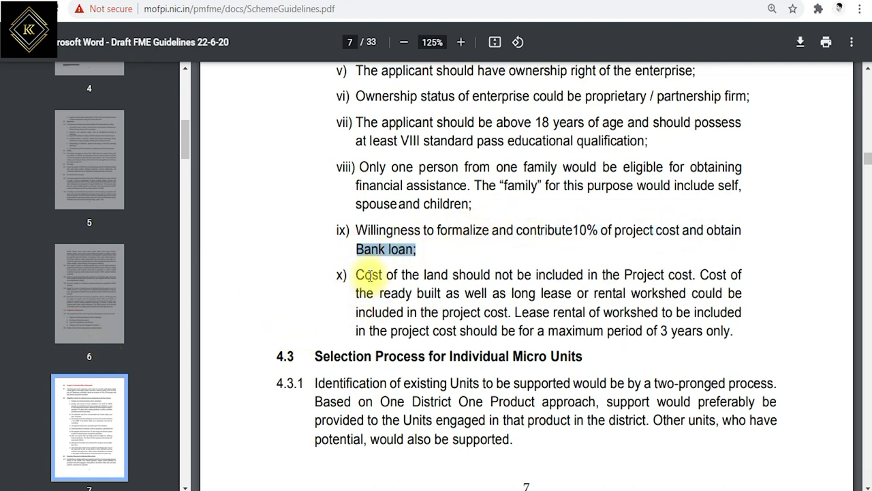
pyautogui.moveTo(363, 275); pyautogui.dragTo(742, 294)
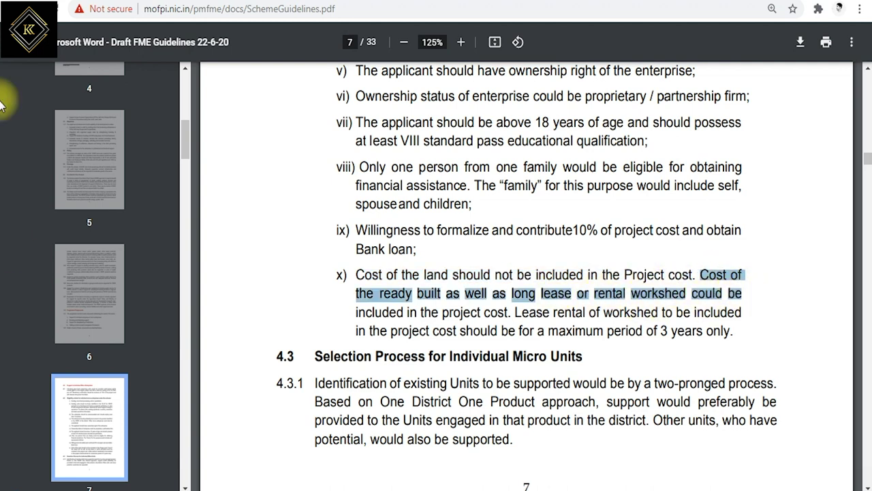
pyautogui.moveTo(366, 312); pyautogui.dragTo(740, 312)
pyautogui.click(484, 305)
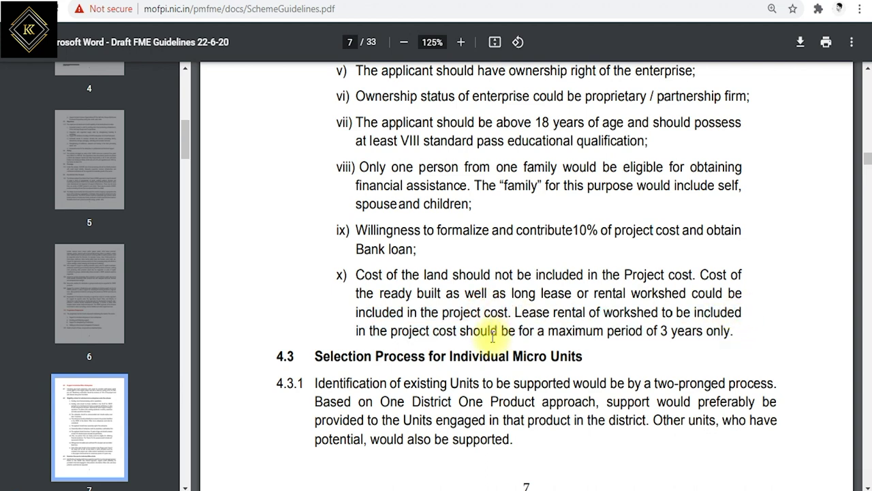
pyautogui.moveTo(491, 332); pyautogui.dragTo(734, 334)
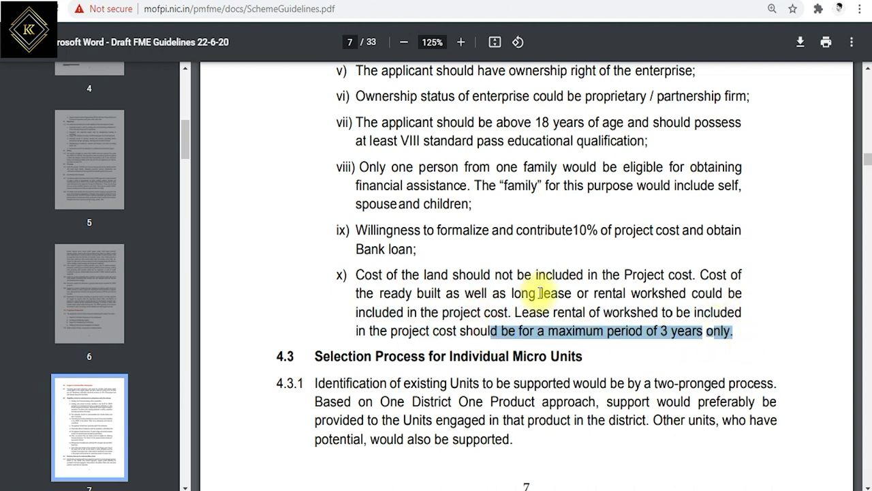
pyautogui.scroll(-3, 540, 293)
pyautogui.moveTo(310, 241); pyautogui.dragTo(774, 243)
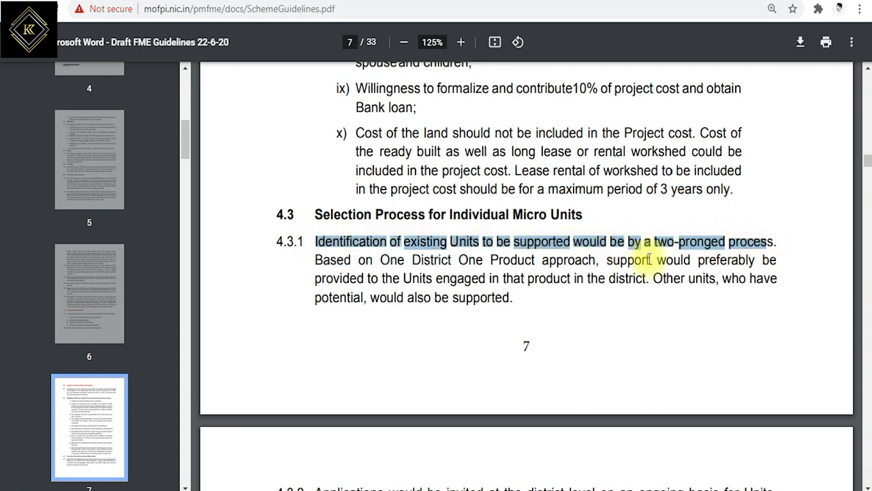
pyautogui.moveTo(380, 260); pyautogui.dragTo(514, 298)
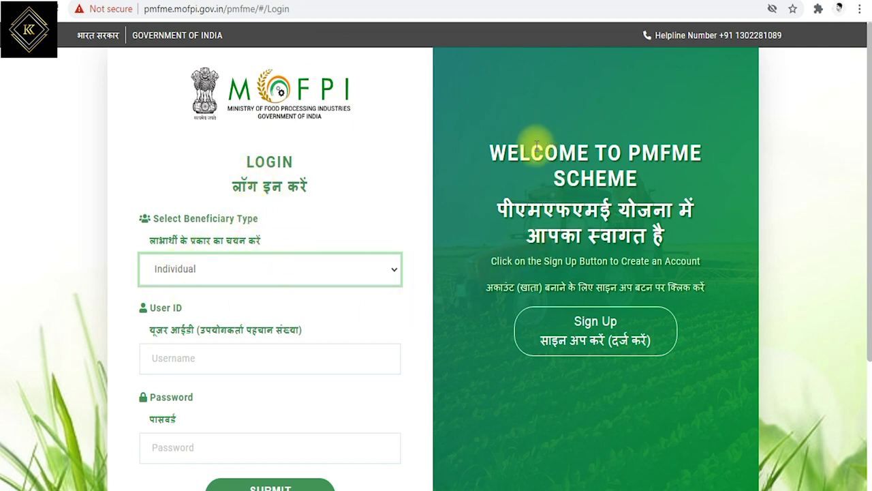
# Step: Open the new user registration form from the PMFME scheme login page
pyautogui.moveTo(531, 151); pyautogui.dragTo(626, 153)
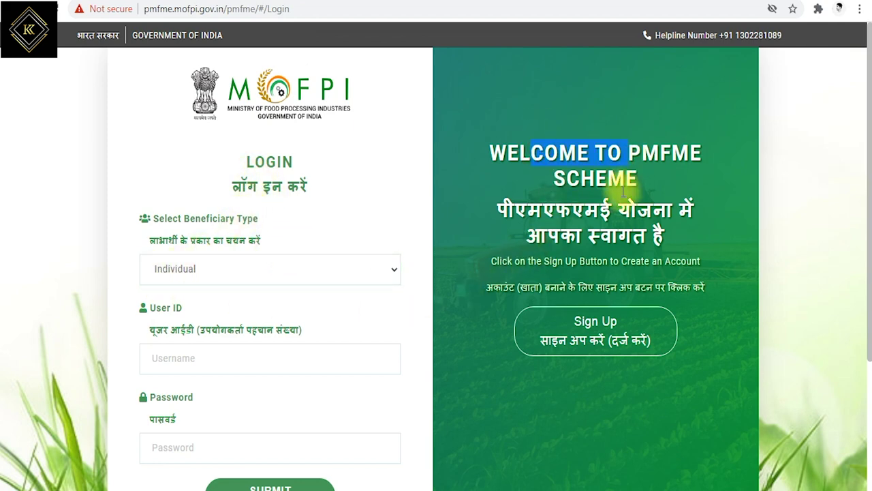
pyautogui.click(601, 340)
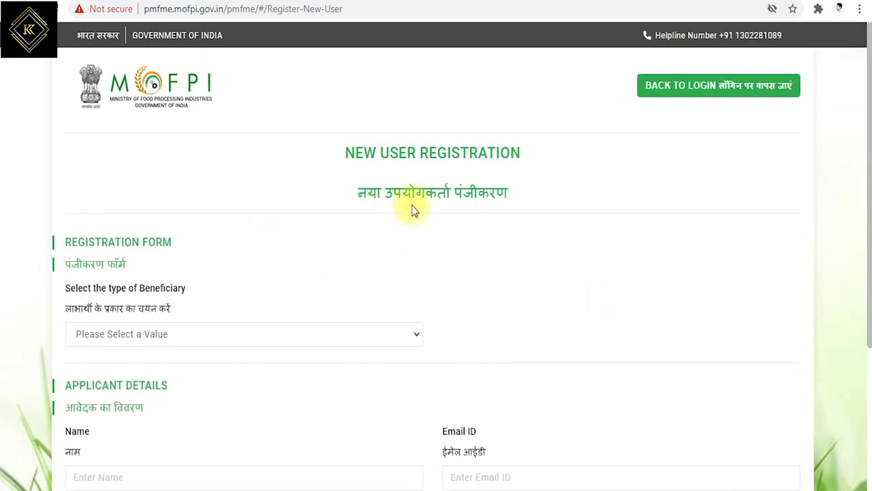
pyautogui.moveTo(386, 156); pyautogui.dragTo(501, 174)
# Step: Set the type of beneficiary to Individual in the registration form
pyautogui.scroll(-1, 156, 257)
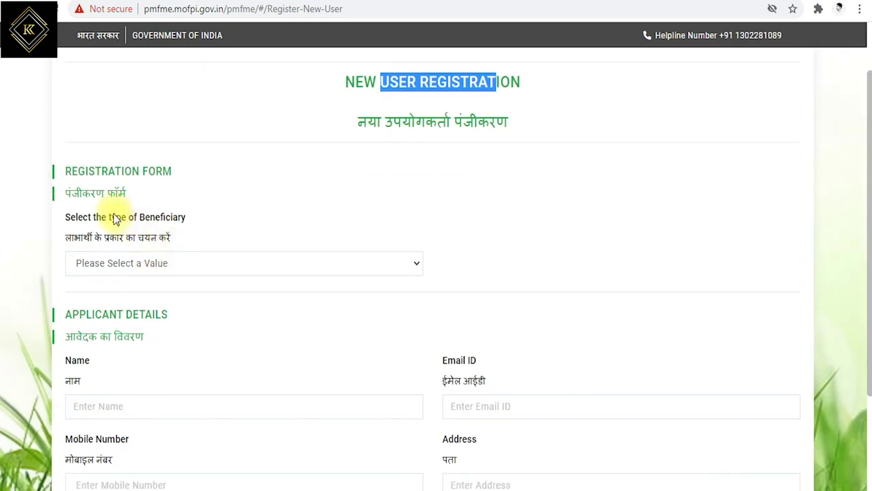
pyautogui.moveTo(140, 217); pyautogui.dragTo(109, 219)
pyautogui.click(126, 263)
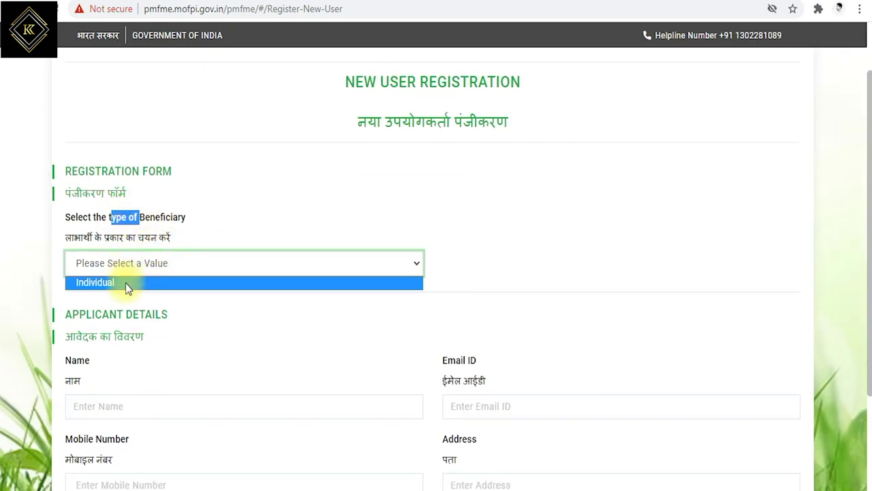
pyautogui.click(125, 282)
# Step: Fill in the applicant's name, email ID, mobile number and address in the applicant details
pyautogui.scroll(-2, 132, 343)
pyautogui.click(111, 258)
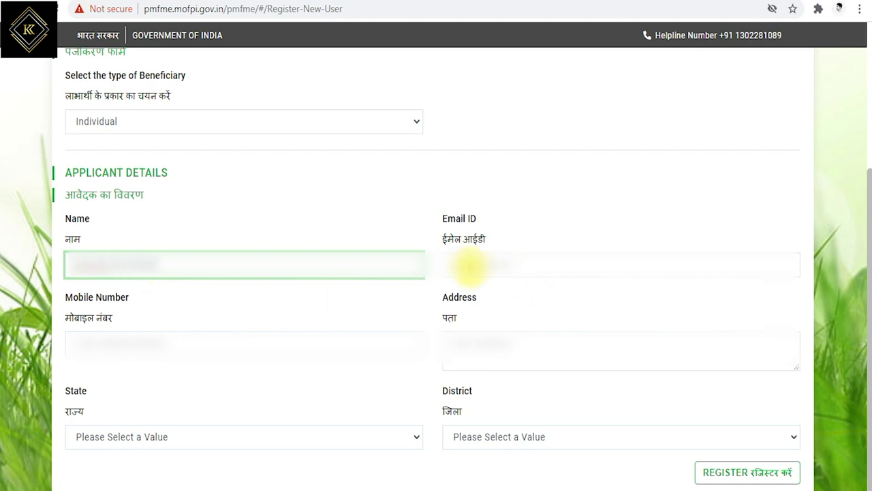
pyautogui.click(469, 267)
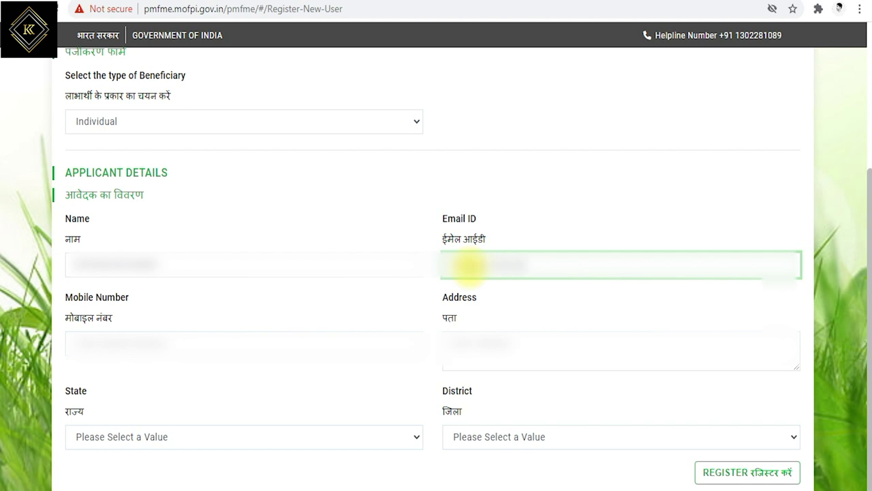
pyautogui.press('Tab')
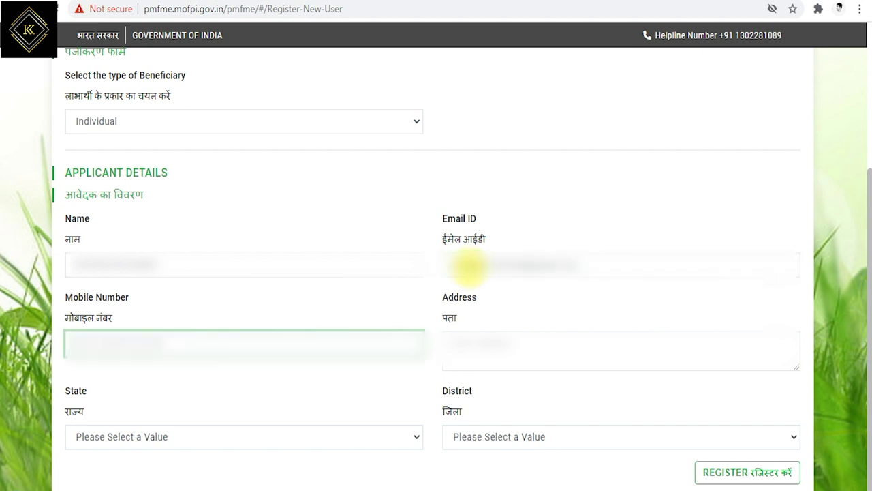
pyautogui.moveTo(74, 300); pyautogui.dragTo(97, 335)
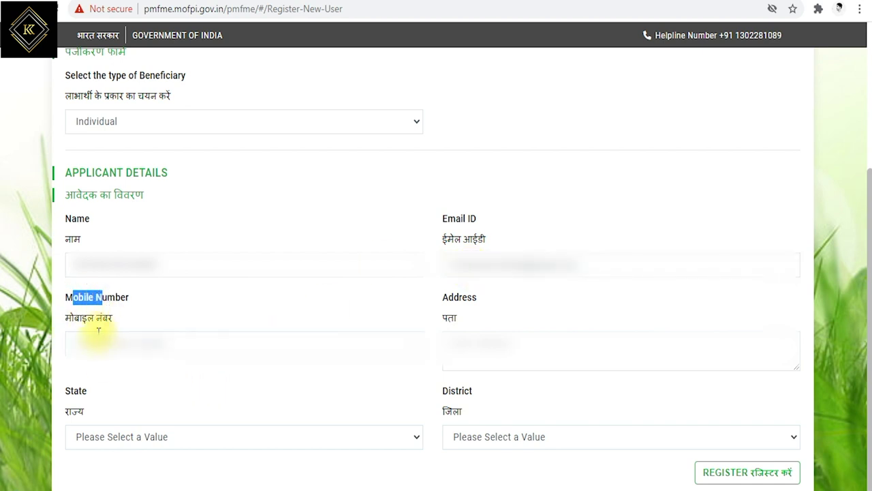
pyautogui.click(96, 334)
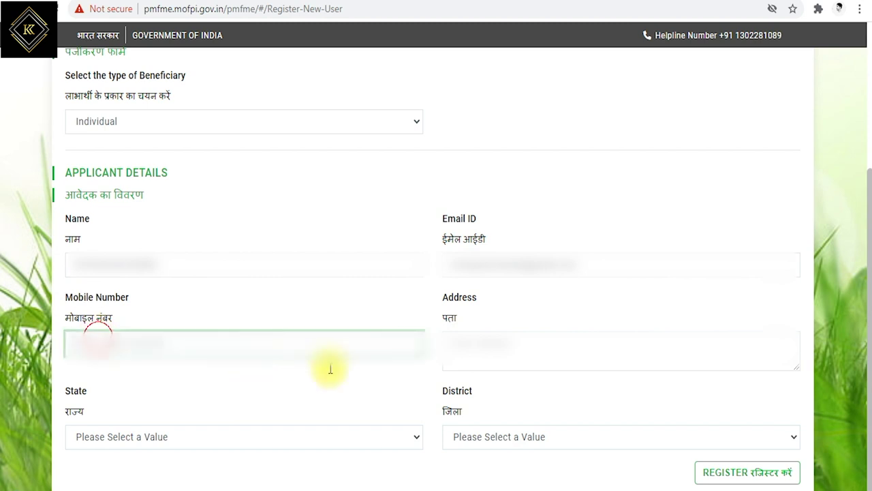
pyautogui.click(507, 369)
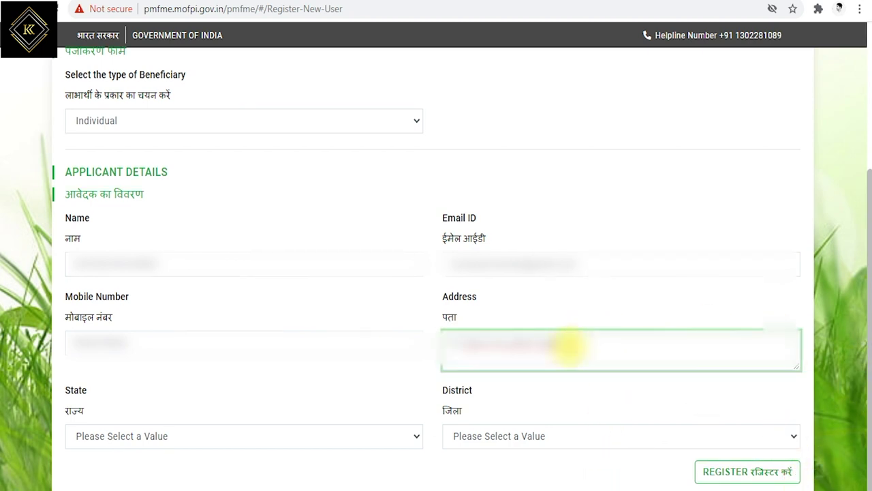
# Step: Select Tamil Nadu as the applicant's state
pyautogui.click(99, 436)
pyautogui.scroll(-1, 115, 409)
pyautogui.press('t')
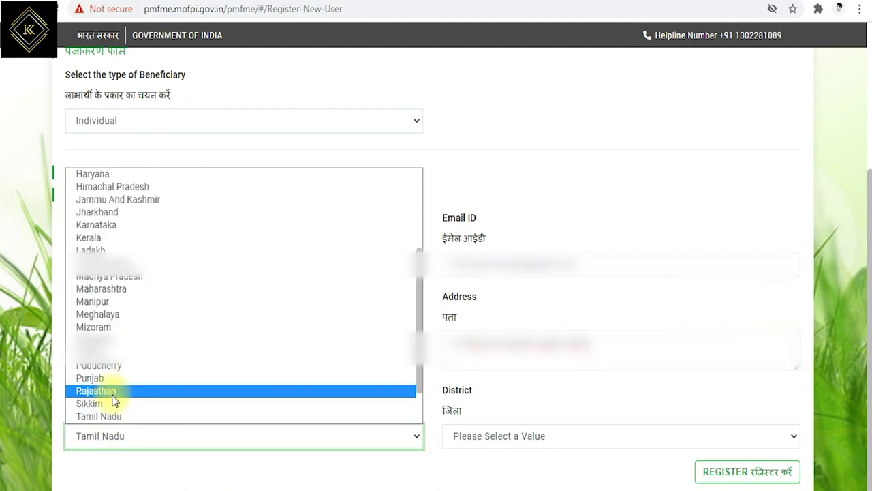
pyautogui.click(104, 417)
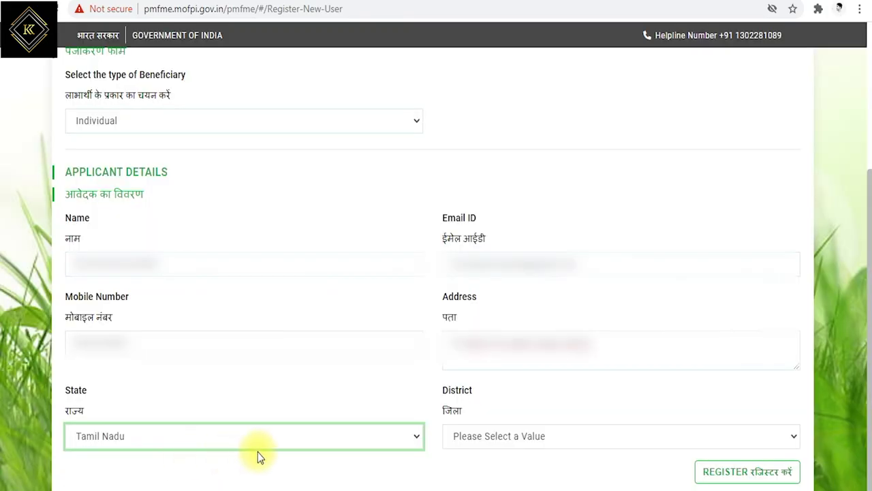
# Step: Select Salem as the applicant's district and submit the registration
pyautogui.doubleClick(453, 388)
pyautogui.click(473, 438)
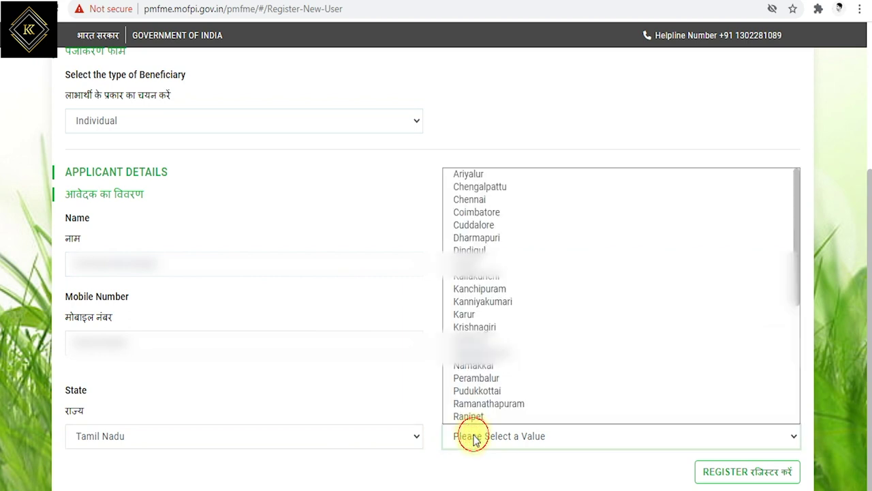
pyautogui.click(469, 414)
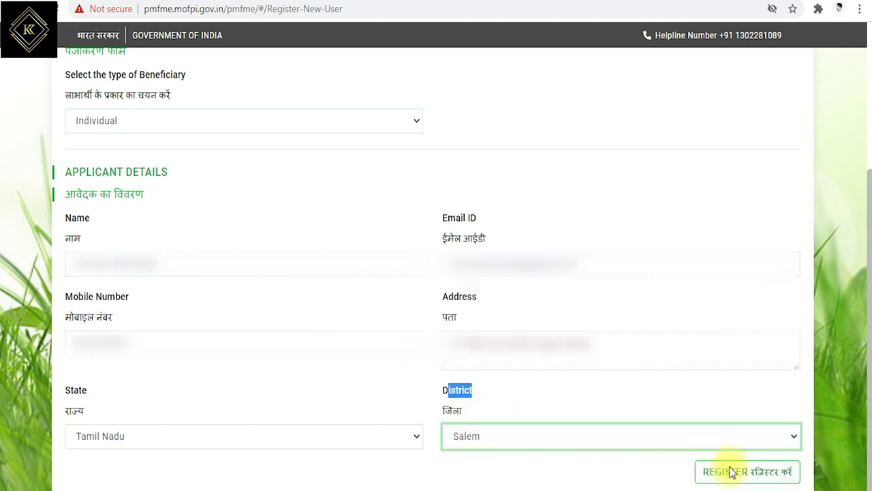
pyautogui.click(708, 473)
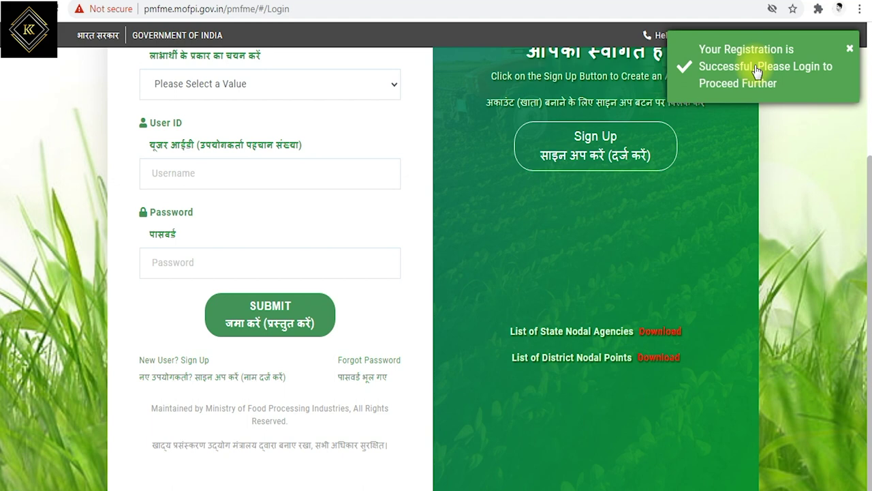
pyautogui.click(756, 72)
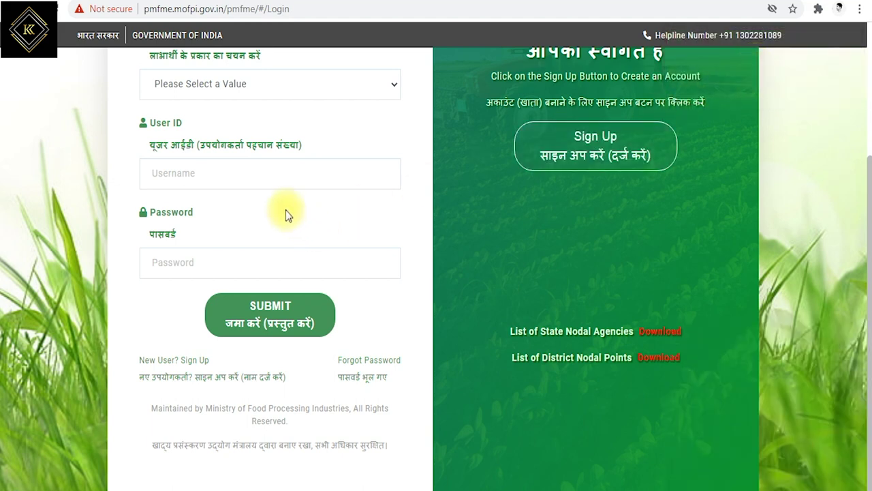
# Step: Set the beneficiary type to Individual in the login form
pyautogui.scroll(1, 272, 177)
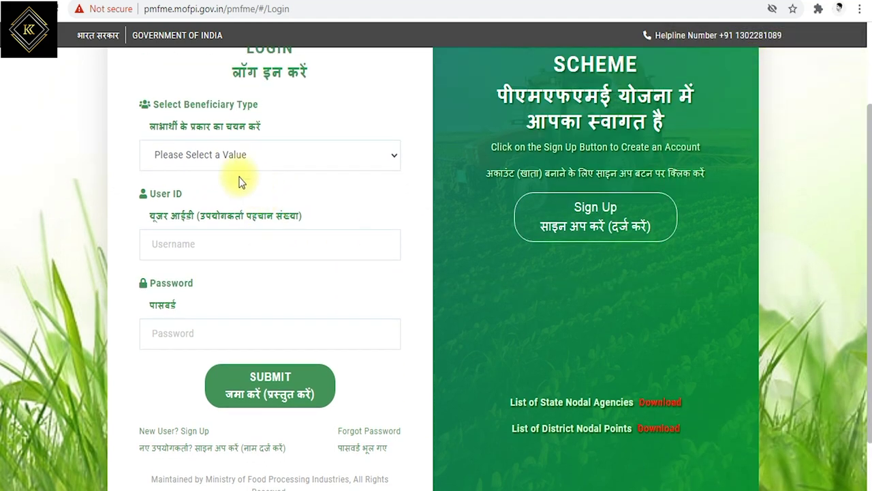
pyautogui.click(227, 155)
pyautogui.click(206, 179)
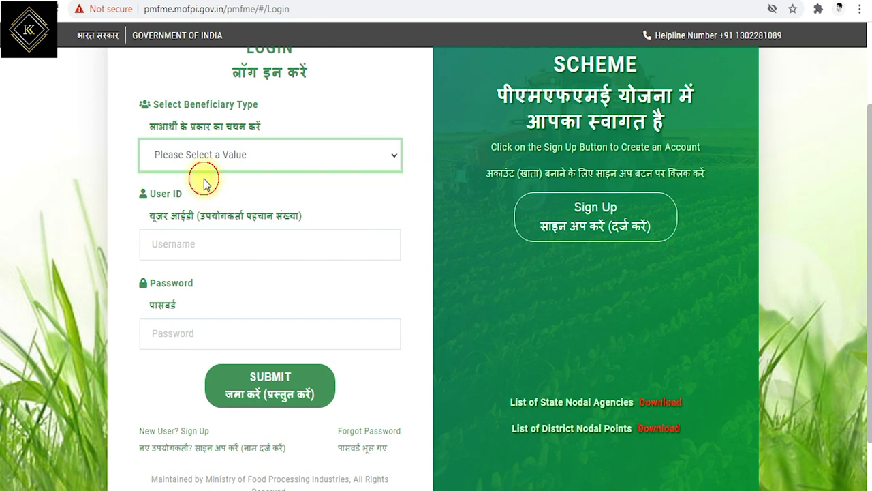
# Step: Copy the user ID from the Registration Successful email in Gmail into the login form's User ID field
pyautogui.click(179, 246)
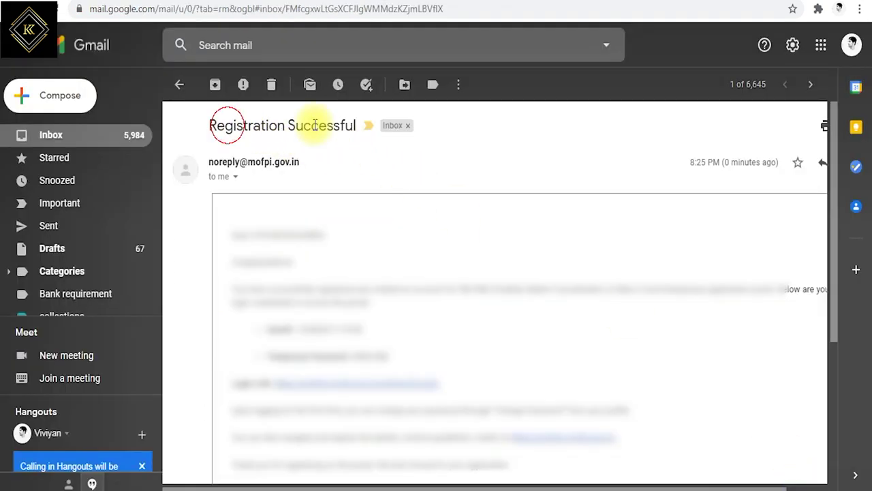
pyautogui.moveTo(315, 125); pyautogui.dragTo(327, 126)
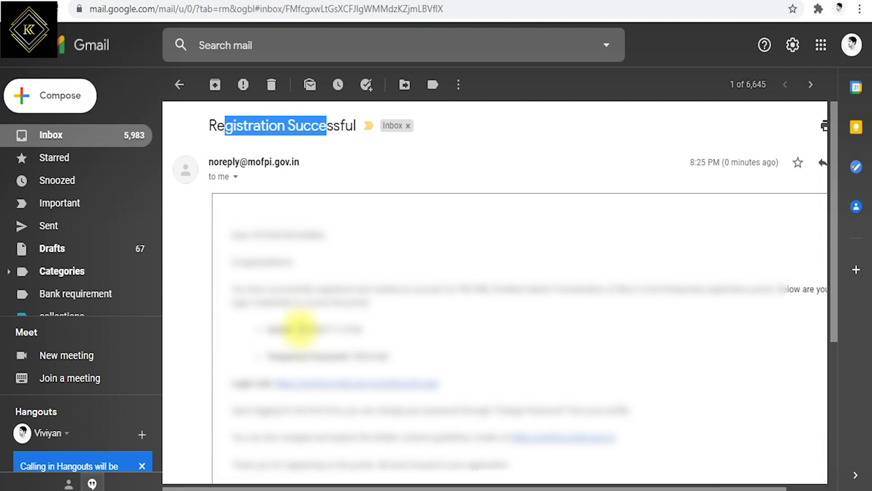
pyautogui.moveTo(298, 329); pyautogui.dragTo(368, 330)
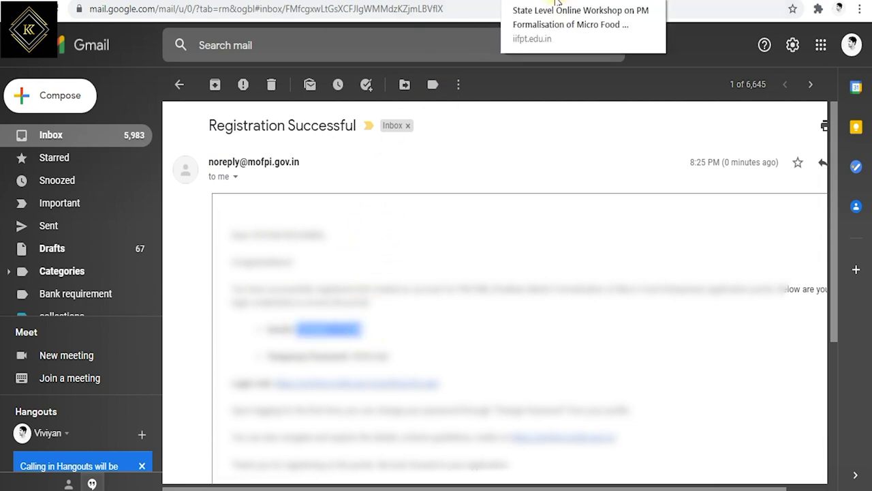
pyautogui.click(556, 2)
pyautogui.click(654, 2)
pyautogui.click(171, 245)
pyautogui.hotkey('ctrl', 'v')
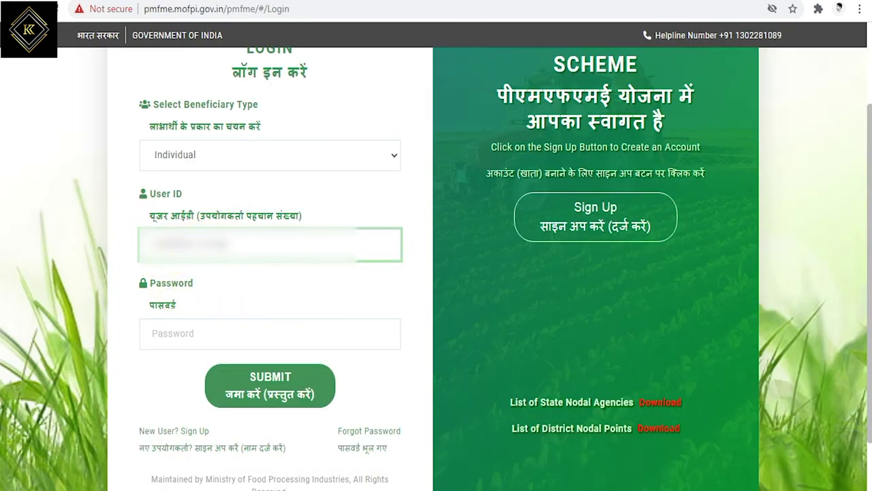
# Step: Copy the temporary password from the registration email into the Password field and log in to the PMFME portal
pyautogui.hotkey('ctrl', 'Tab')
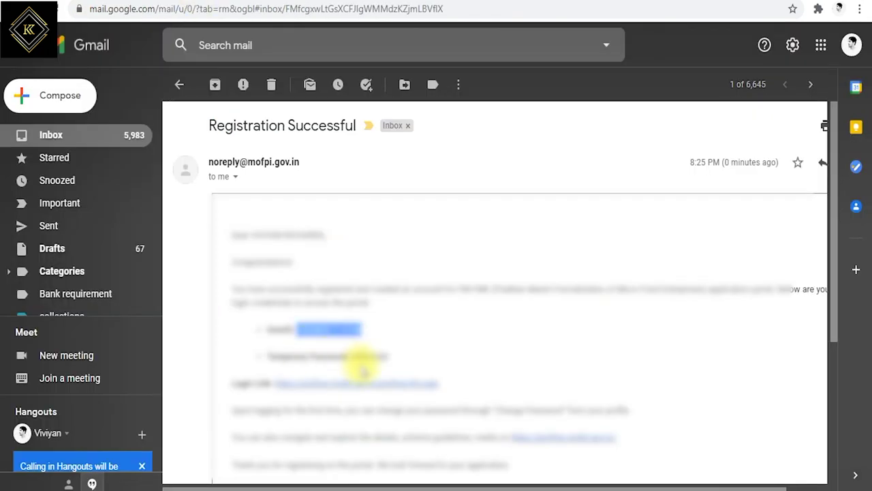
pyautogui.moveTo(350, 356); pyautogui.dragTo(387, 354)
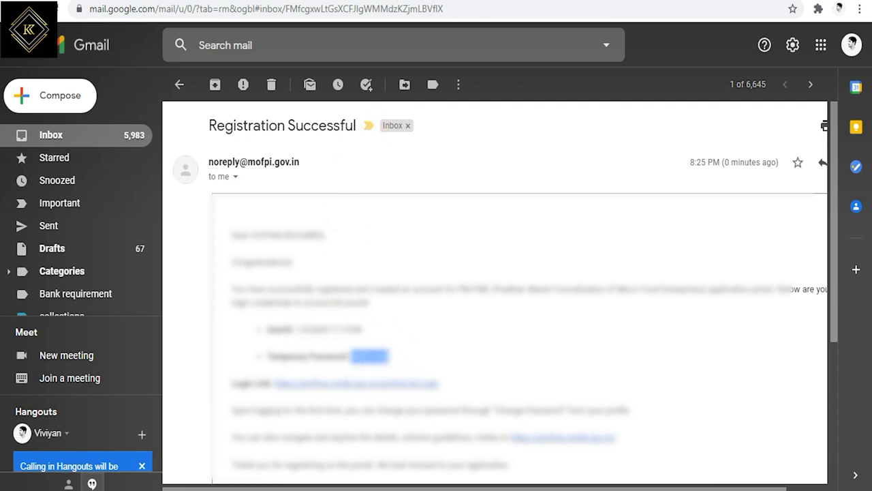
pyautogui.hotkey('ctrl', 'shift', 'Tab')
pyautogui.click(211, 333)
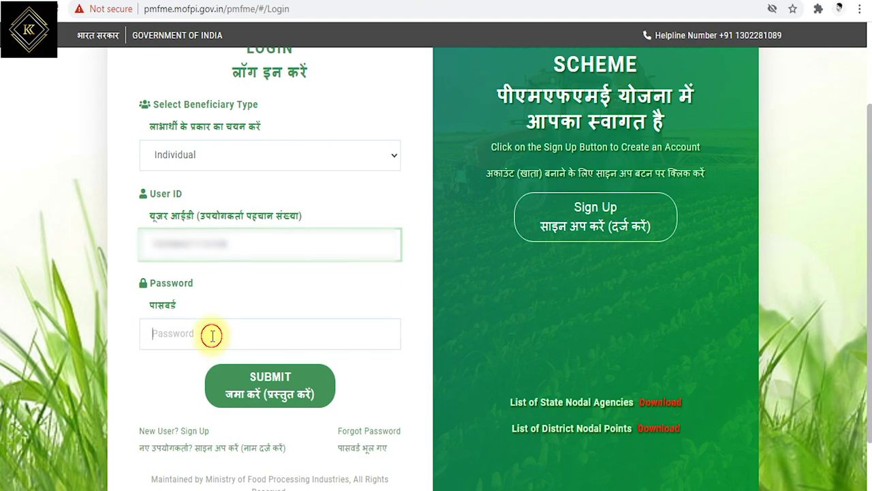
pyautogui.hotkey('ctrl', 'v')
pyautogui.click(270, 385)
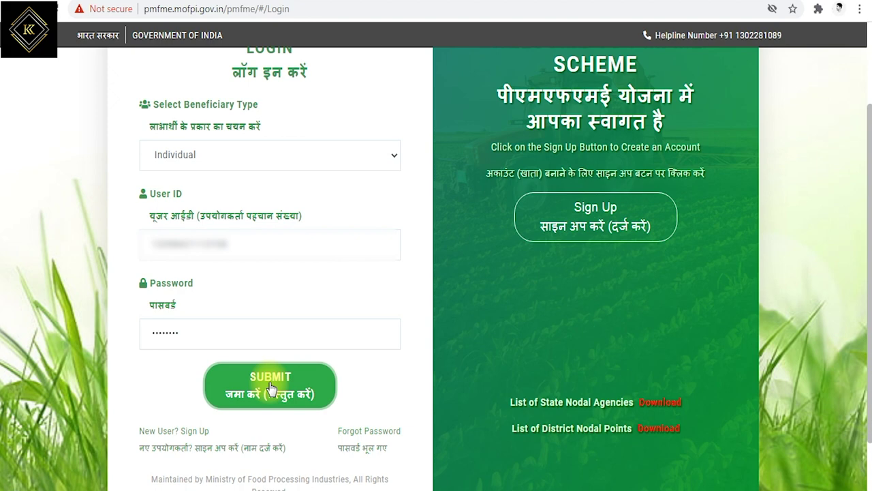
pyautogui.click(271, 386)
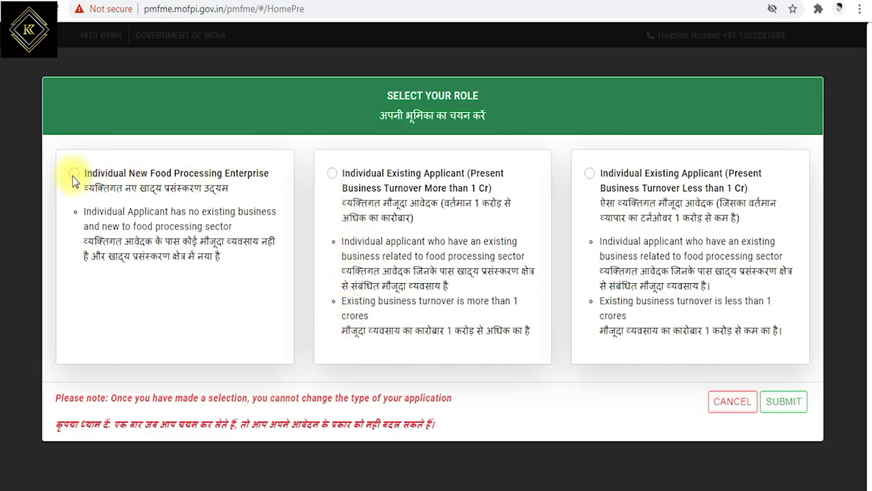
# Step: Read the descriptions and turnover conditions of the three individual applicant roles
pyautogui.moveTo(113, 173); pyautogui.dragTo(222, 173)
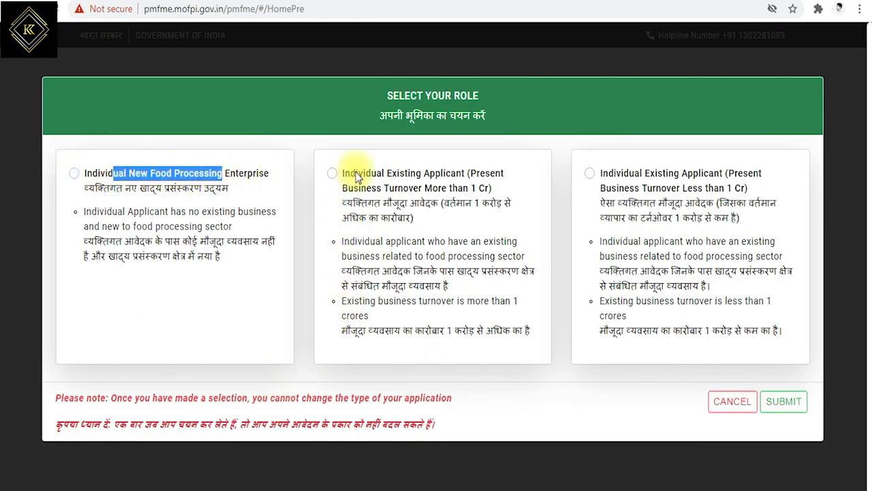
pyautogui.moveTo(357, 174); pyautogui.dragTo(441, 198)
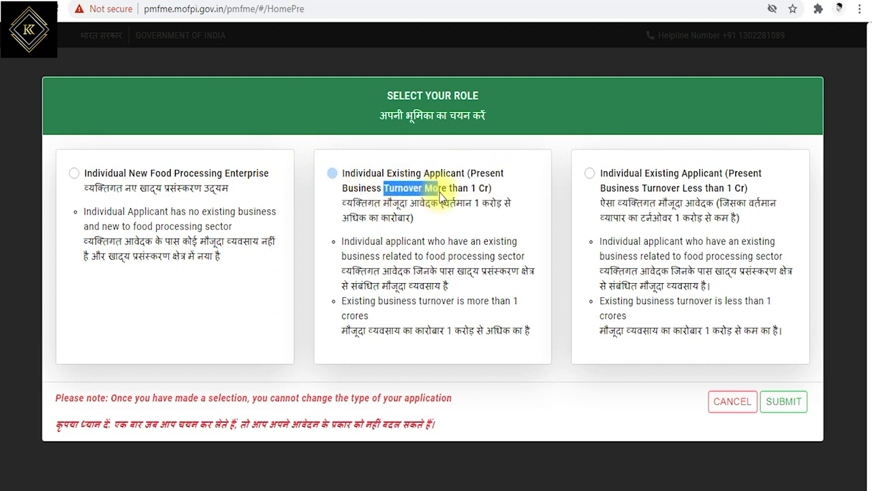
pyautogui.moveTo(366, 238); pyautogui.dragTo(515, 256)
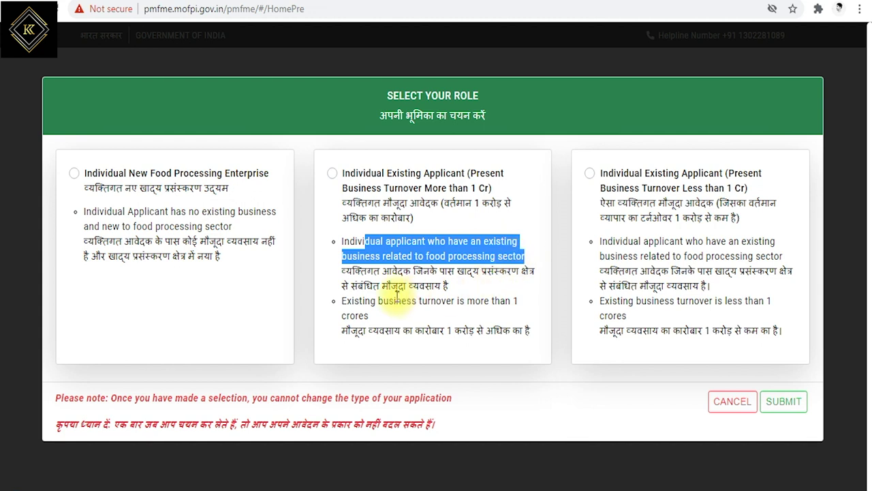
pyautogui.moveTo(379, 300); pyautogui.dragTo(440, 315)
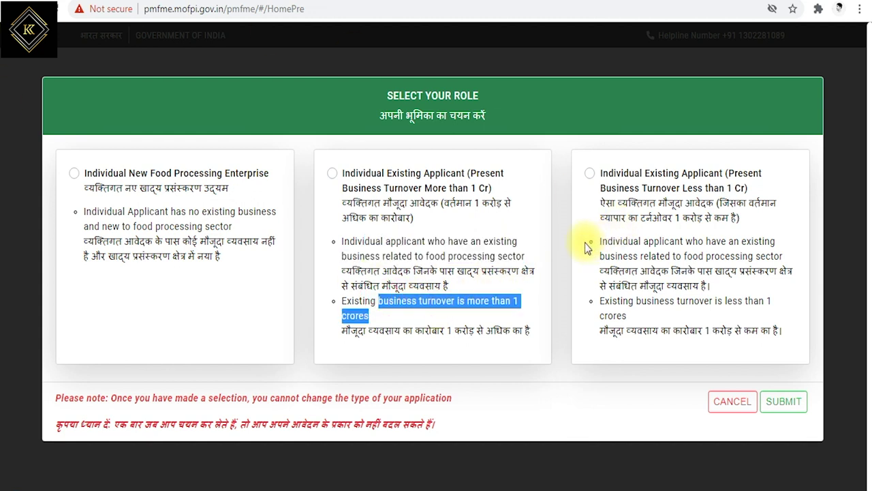
pyautogui.moveTo(623, 175); pyautogui.dragTo(731, 189)
pyautogui.moveTo(613, 242); pyautogui.dragTo(715, 290)
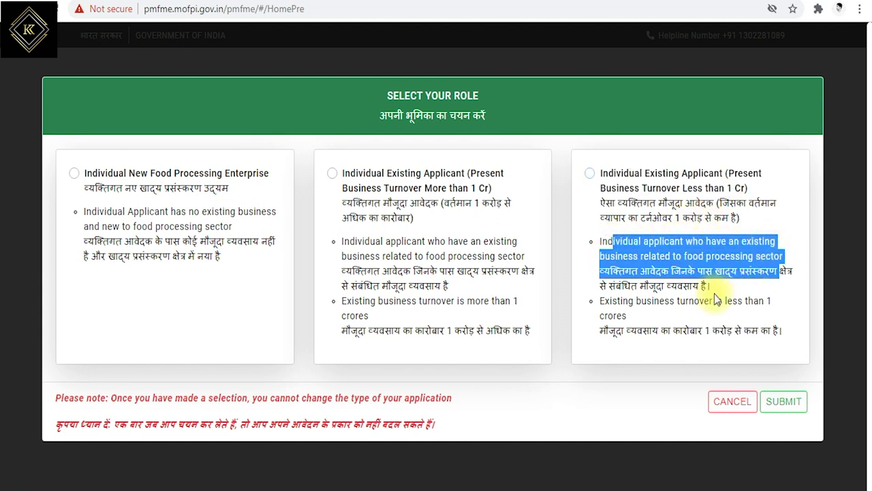
pyautogui.moveTo(622, 302); pyautogui.dragTo(763, 317)
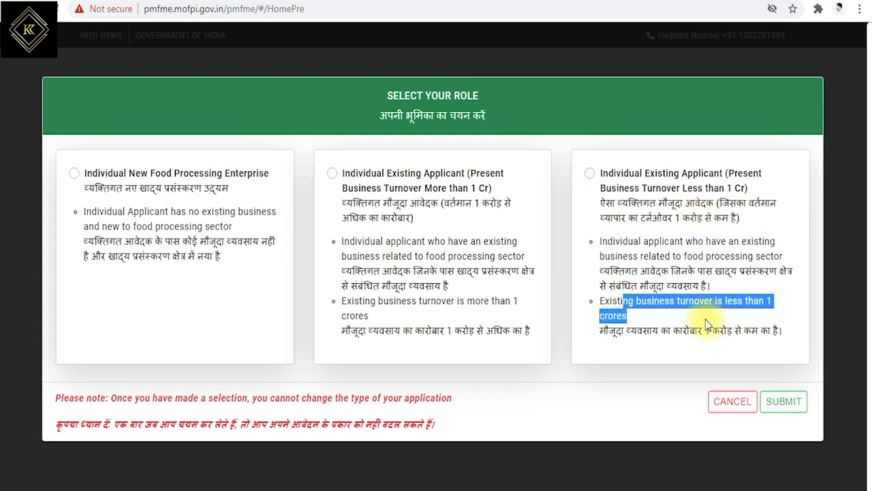
# Step: Choose the Individual New Food Processing Enterprise role, submit it and confirm the submission
pyautogui.click(76, 176)
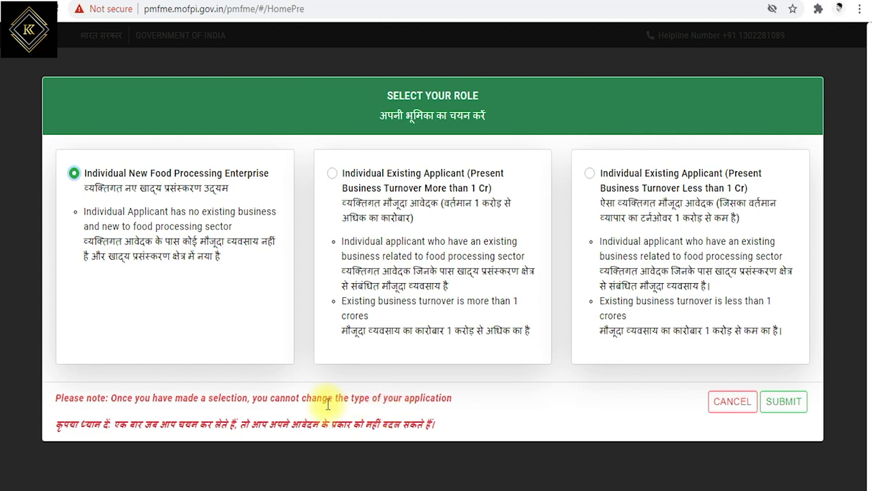
pyautogui.moveTo(86, 401); pyautogui.dragTo(431, 397)
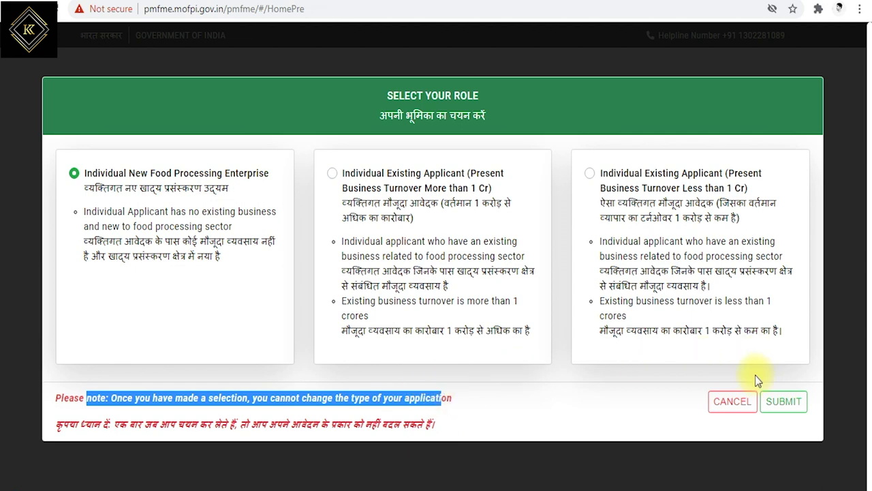
pyautogui.click(780, 402)
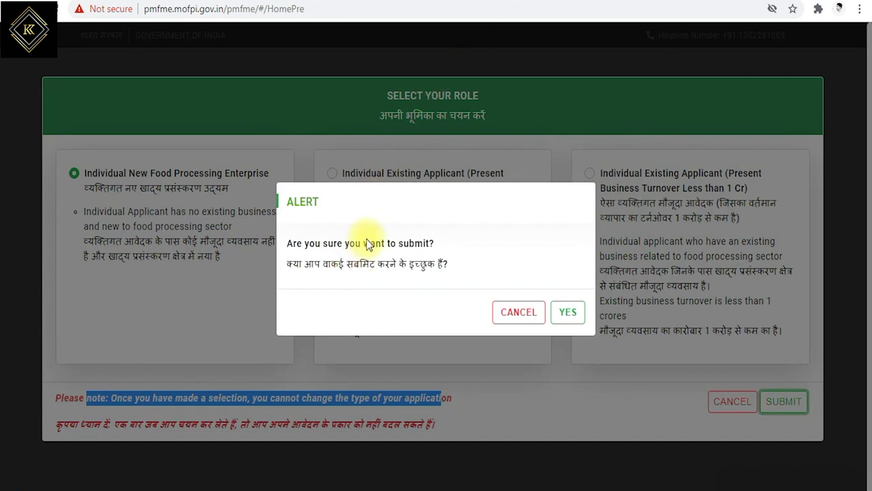
pyautogui.moveTo(363, 244); pyautogui.dragTo(409, 244)
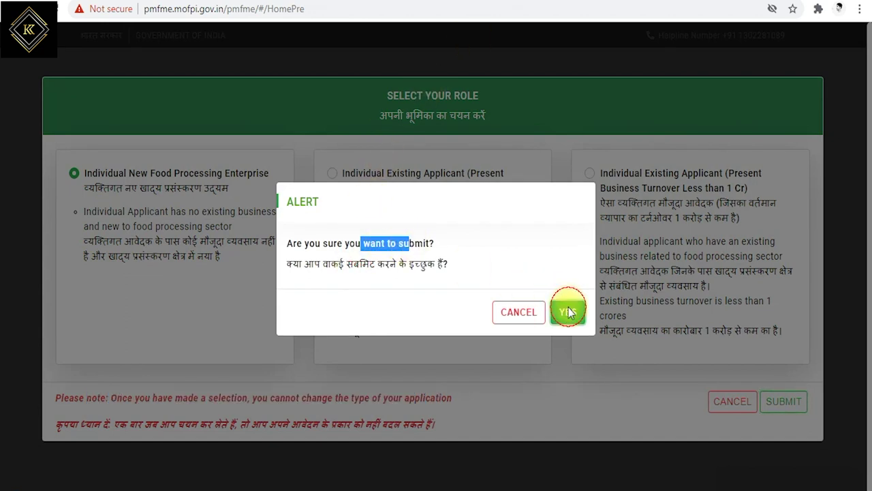
pyautogui.click(568, 312)
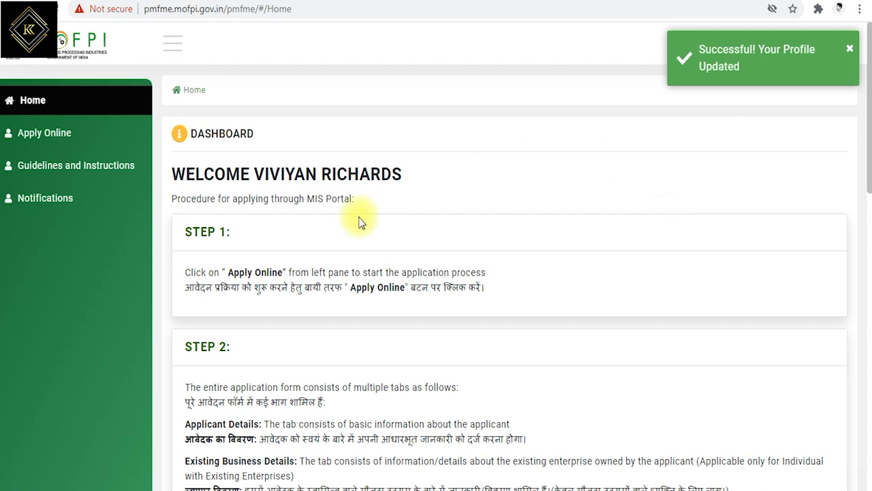
# Step: Read the dashboard's application procedure from the welcome heading to the applicant, business and financial details described under Step 2
pyautogui.moveTo(203, 174); pyautogui.dragTo(360, 173)
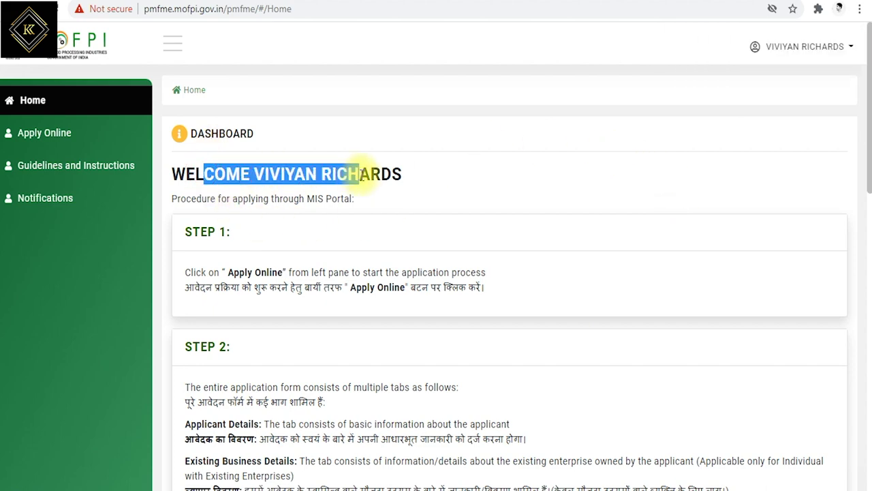
pyautogui.scroll(-1, 364, 194)
pyautogui.moveTo(245, 202); pyautogui.dragTo(339, 209)
pyautogui.scroll(-2, 286, 218)
pyautogui.moveTo(214, 175); pyautogui.dragTo(445, 175)
pyautogui.moveTo(284, 212); pyautogui.dragTo(490, 212)
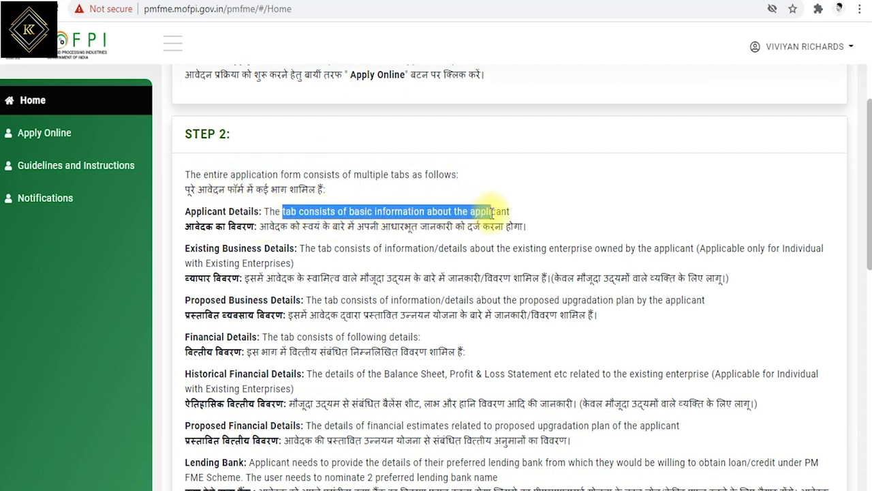
pyautogui.moveTo(335, 249); pyautogui.dragTo(764, 249)
pyautogui.moveTo(195, 263); pyautogui.dragTo(229, 263)
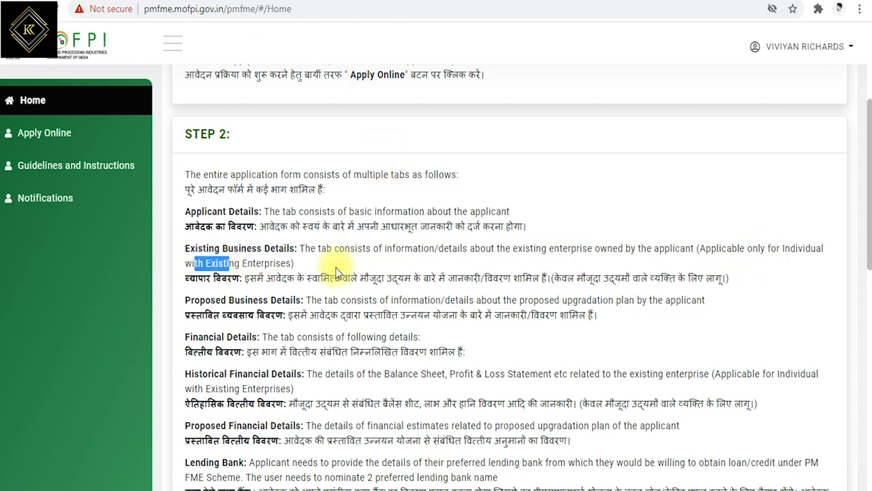
pyautogui.moveTo(340, 300); pyautogui.dragTo(695, 301)
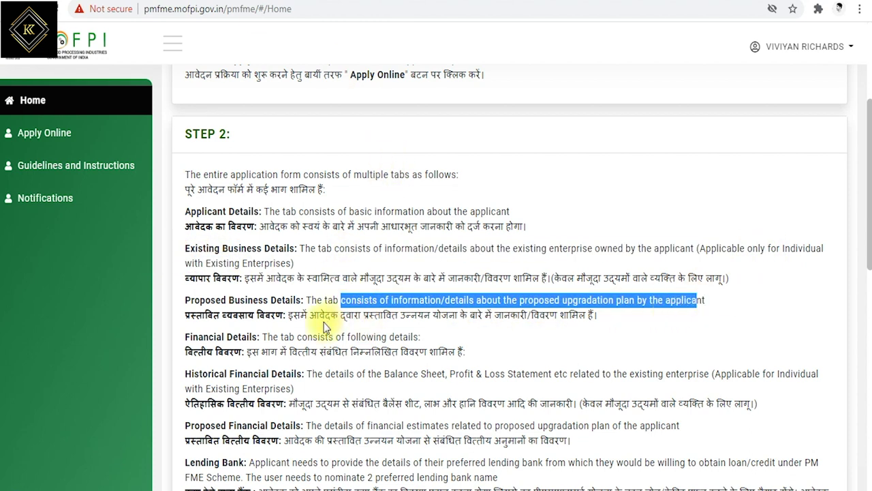
pyautogui.moveTo(280, 336); pyautogui.dragTo(390, 337)
pyautogui.scroll(-1, 393, 330)
pyautogui.scroll(-2, 393, 330)
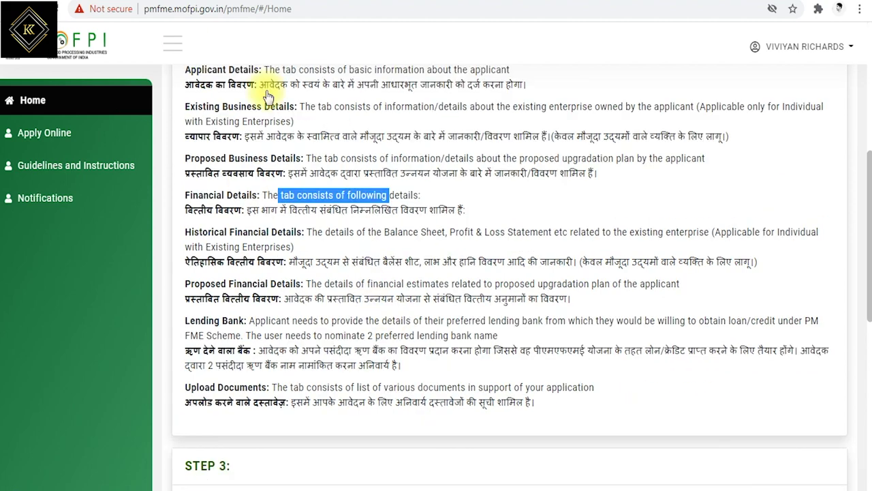
# Step: Read the Step 2 notes on historical financial details, proposed financial details and the lending bank
pyautogui.moveTo(311, 232); pyautogui.dragTo(769, 232)
pyautogui.moveTo(224, 247); pyautogui.dragTo(267, 248)
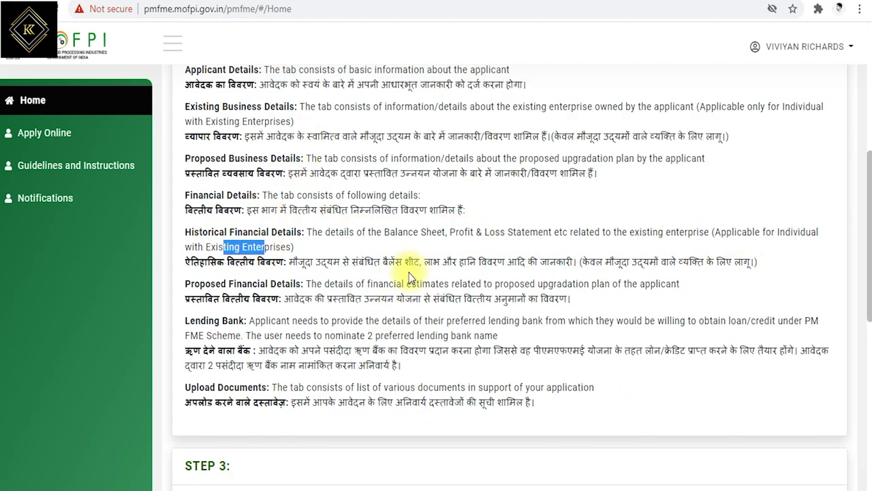
pyautogui.moveTo(324, 283); pyautogui.dragTo(664, 287)
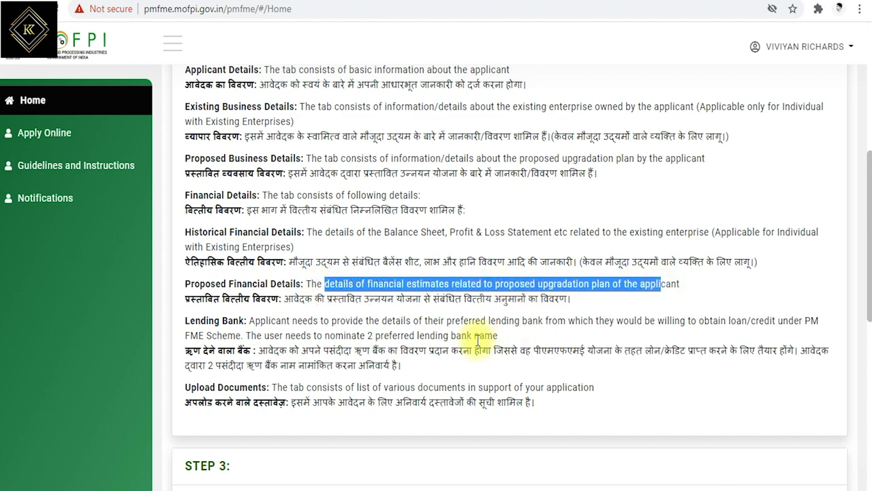
pyautogui.moveTo(271, 320); pyautogui.dragTo(576, 321)
pyautogui.moveTo(647, 324); pyautogui.dragTo(828, 322)
pyautogui.click(213, 339)
pyautogui.moveTo(212, 335); pyautogui.dragTo(401, 350)
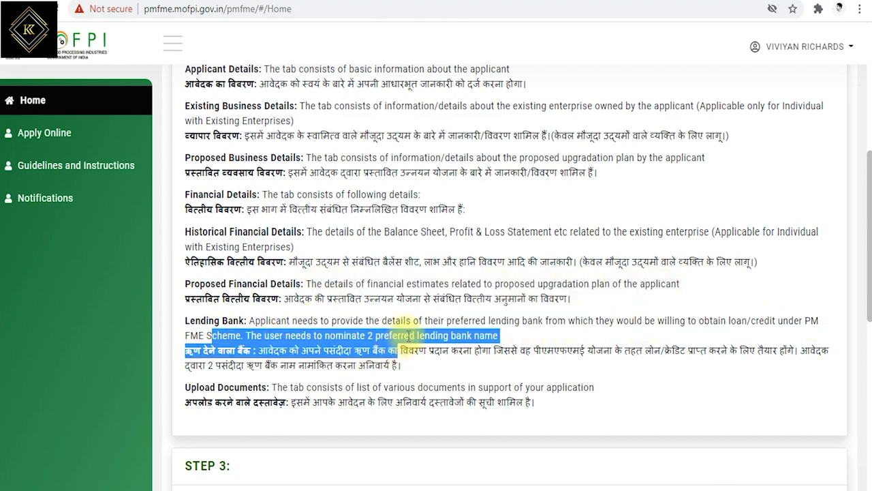
# Step: Read Step 3 on declaring and submitting the application and the notes below it about guidelines and further procedure
pyautogui.scroll(-3, 400, 334)
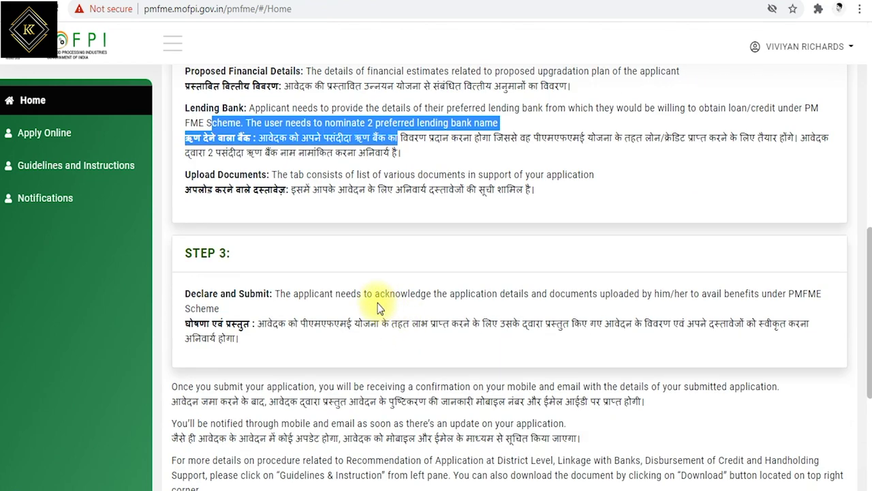
pyautogui.moveTo(247, 263); pyautogui.dragTo(200, 253)
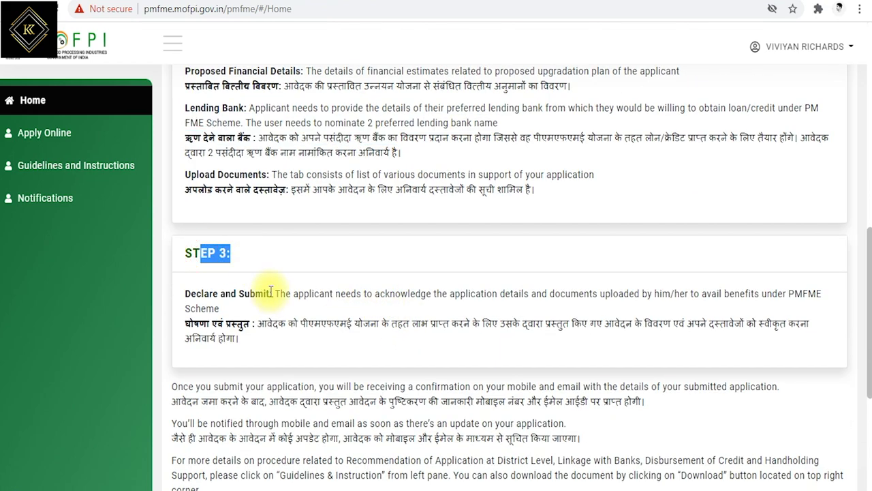
pyautogui.moveTo(272, 292); pyautogui.dragTo(785, 280)
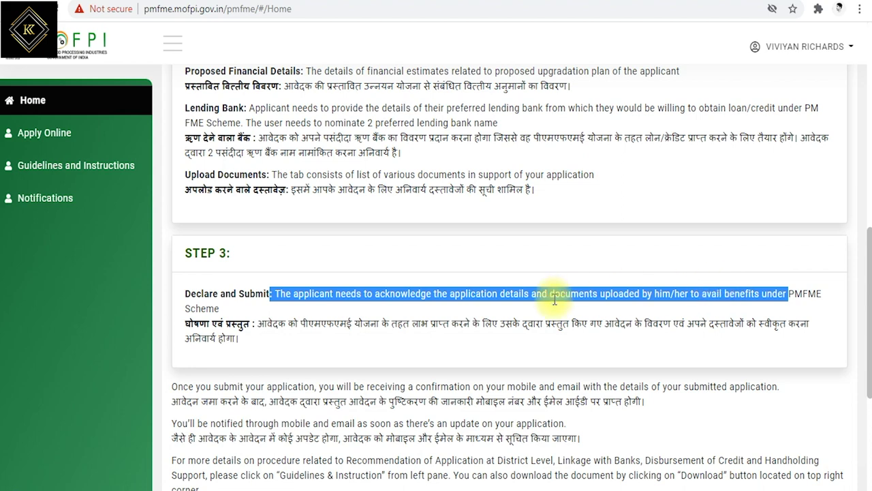
pyautogui.click(490, 285)
pyautogui.scroll(-3, 489, 284)
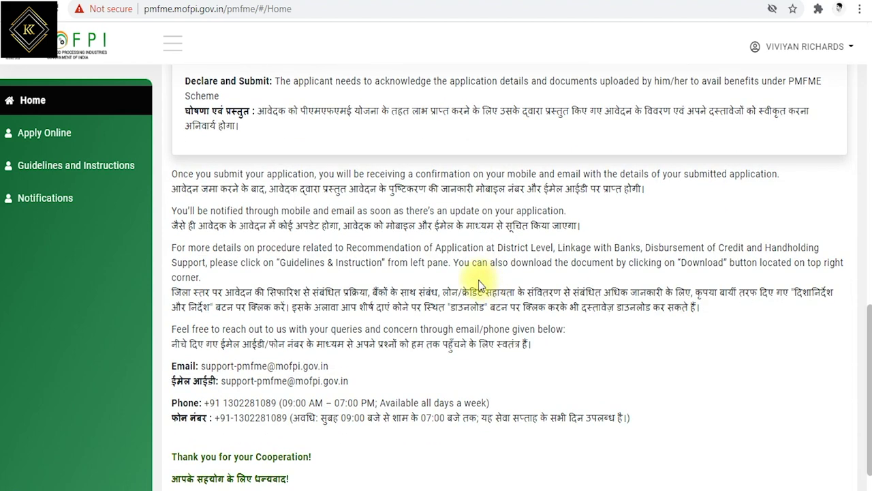
pyautogui.scroll(-1, 478, 280)
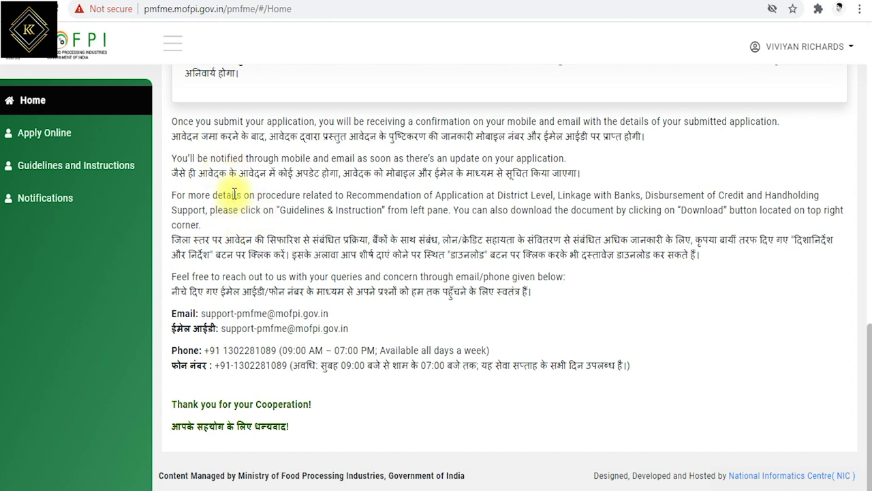
pyautogui.moveTo(225, 196); pyautogui.dragTo(351, 196)
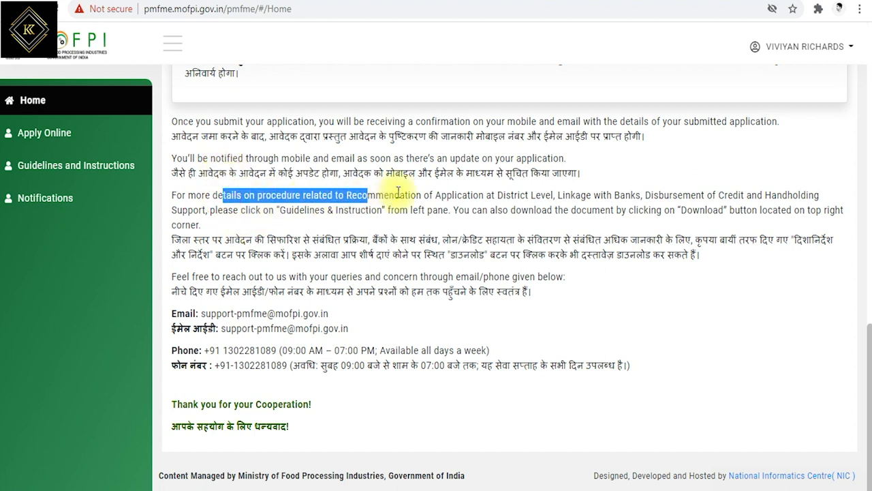
pyautogui.moveTo(434, 195); pyautogui.dragTo(719, 196)
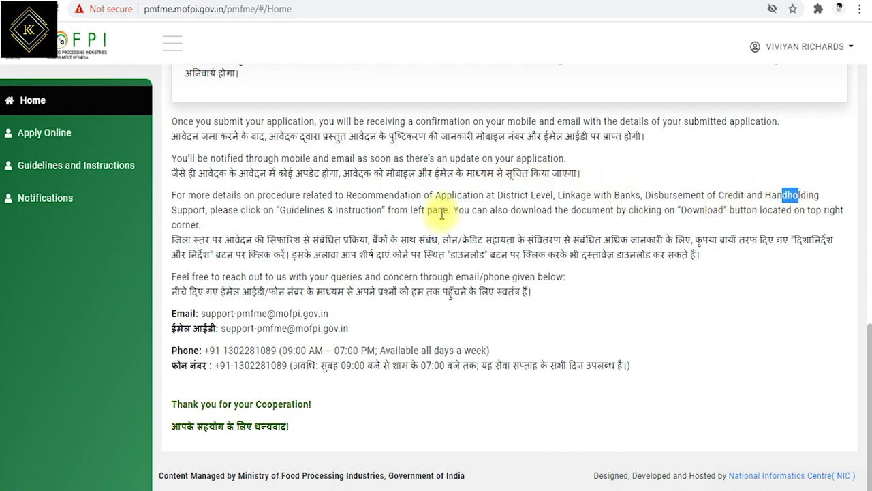
pyautogui.moveTo(385, 210); pyautogui.dragTo(529, 210)
# Step: Open the scheme's Guidelines and Instructions page
pyautogui.scroll(3, 179, 252)
pyautogui.scroll(6, 178, 252)
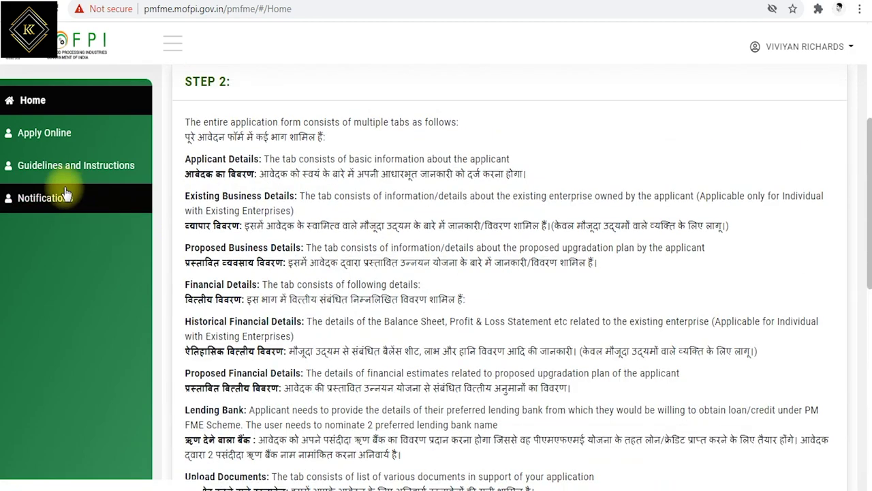
pyautogui.click(68, 172)
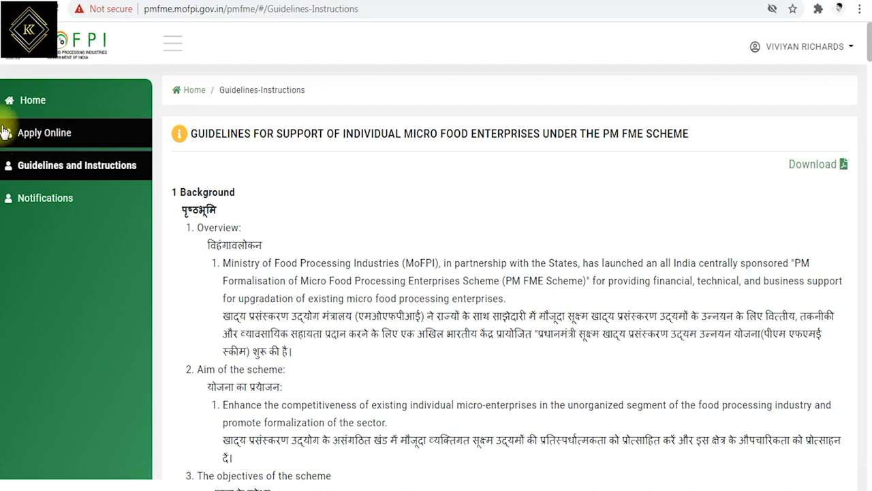
# Step: Open the online application form and look over its sections and Applicant Details fields
pyautogui.click(38, 136)
pyautogui.scroll(-2, 374, 254)
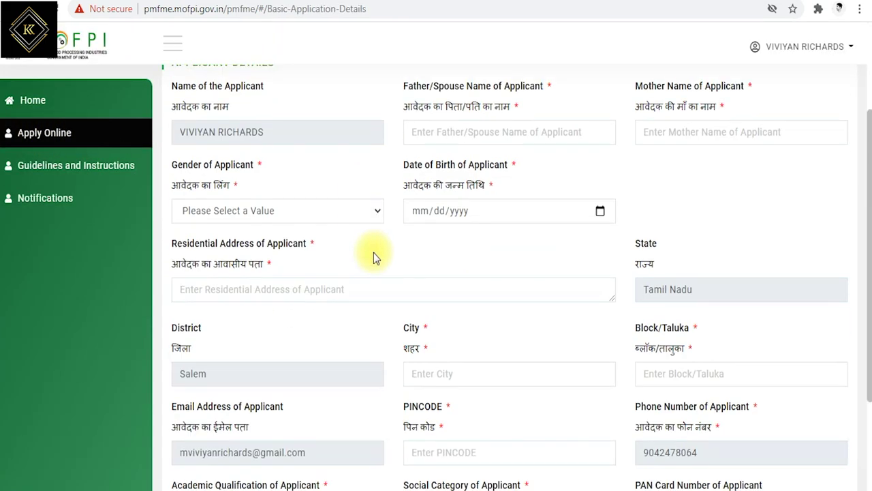
pyautogui.scroll(2, 373, 257)
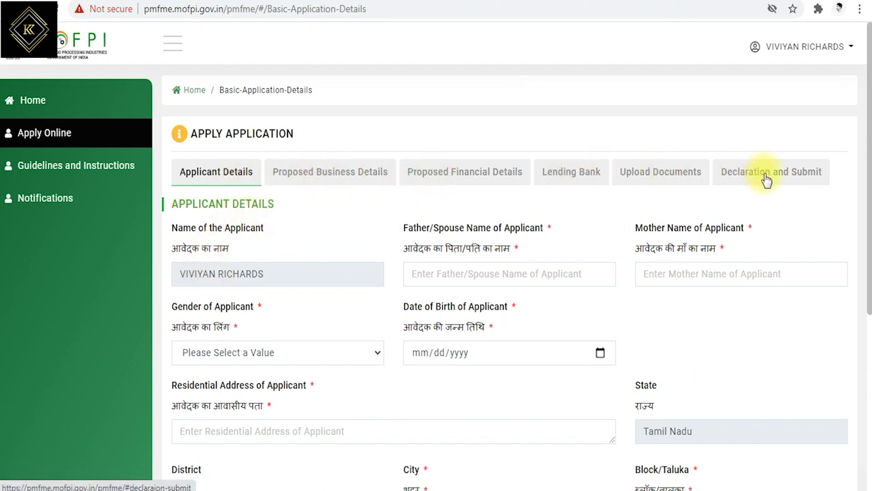
pyautogui.click(302, 179)
pyautogui.click(246, 180)
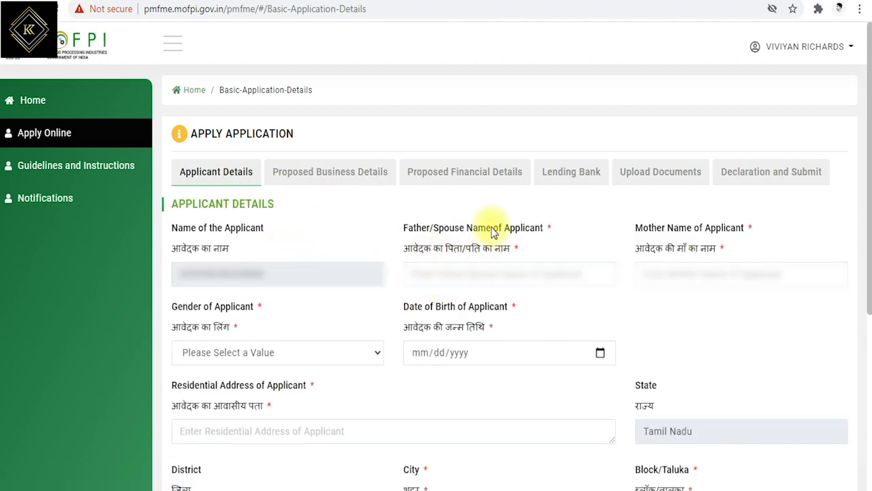
# Step: Enter the father's or spouse's name and the mother's name in the Applicant Details section
pyautogui.moveTo(518, 228); pyautogui.dragTo(475, 228)
pyautogui.click(447, 276)
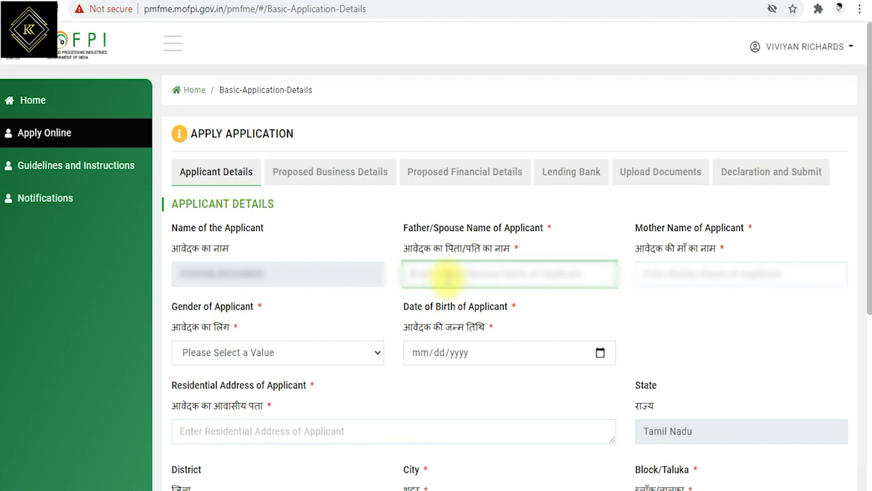
pyautogui.write('Raj')
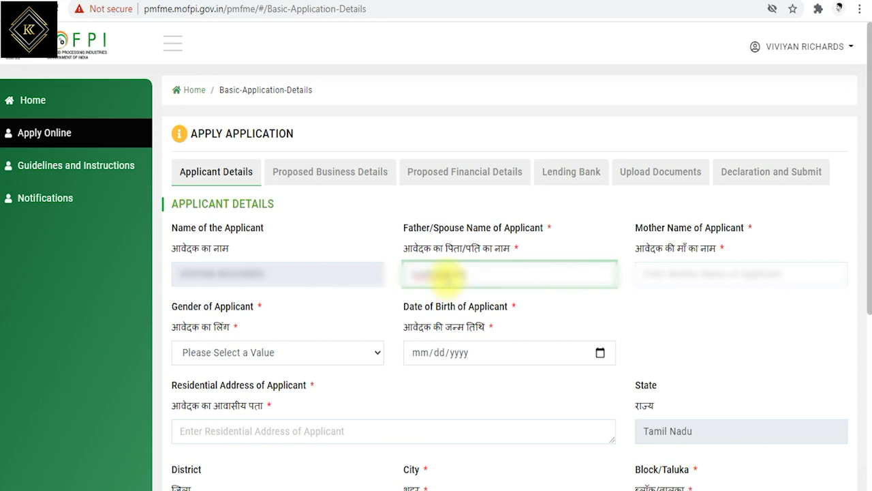
pyautogui.press('Tab')
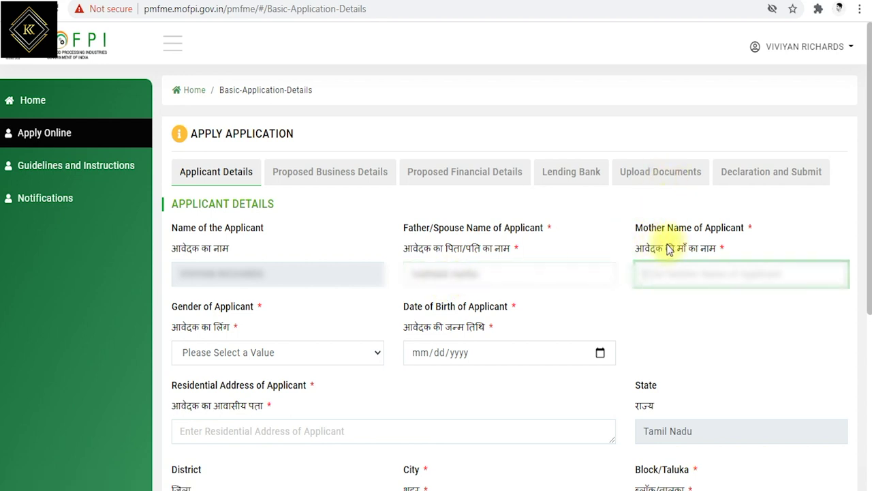
pyautogui.write('Sarala')
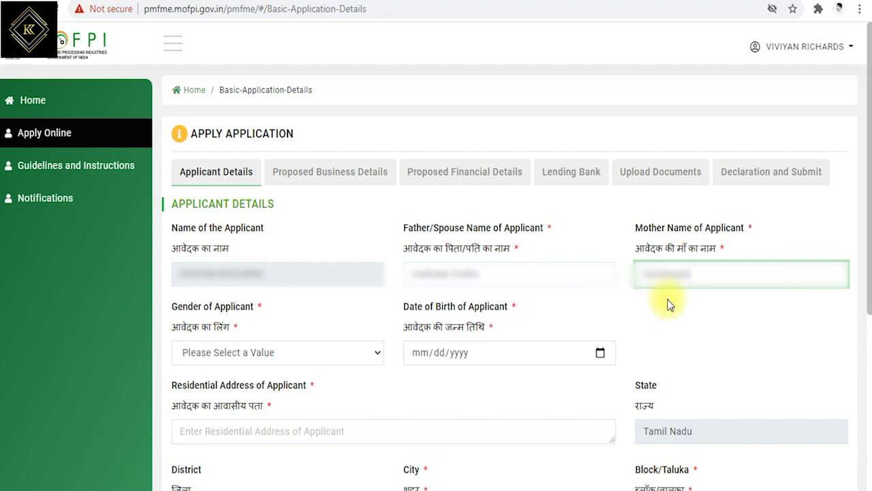
# Step: Set the applicant's gender to Male in the Applicant Details section
pyautogui.click(205, 307)
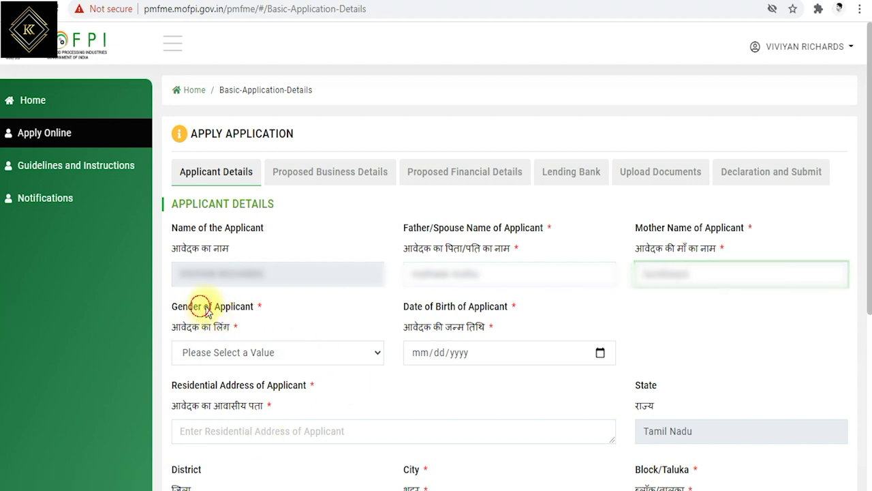
pyautogui.moveTo(208, 310); pyautogui.dragTo(220, 308)
pyautogui.click(230, 351)
pyautogui.click(229, 382)
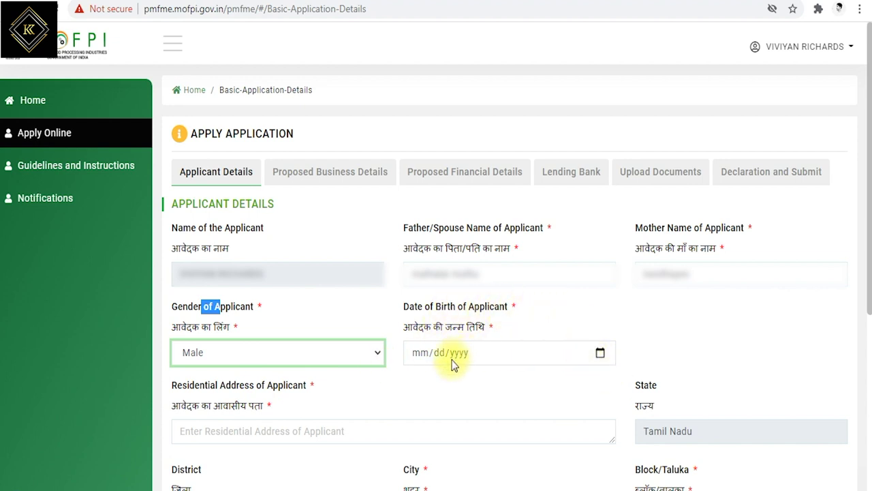
# Step: Fill in the applicant's city as salem, the block/taluka as mettur, and the postal pincode
pyautogui.moveTo(420, 315); pyautogui.dragTo(455, 308)
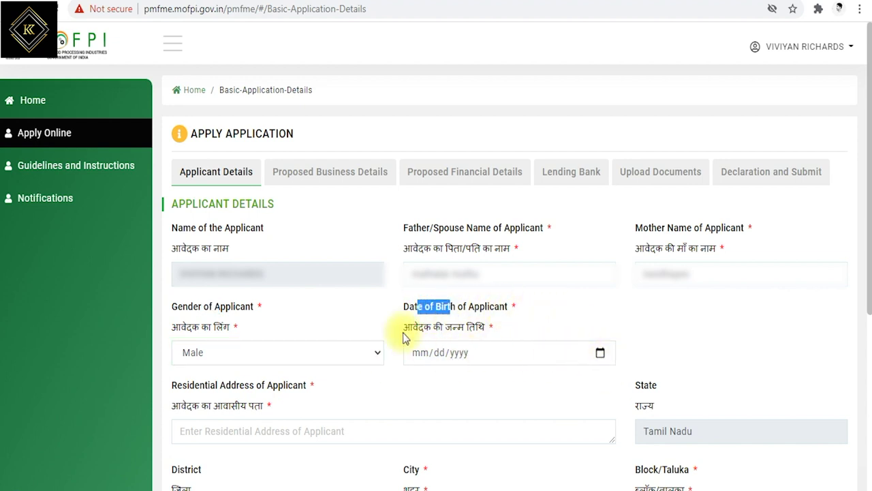
pyautogui.moveTo(178, 385); pyautogui.dragTo(272, 386)
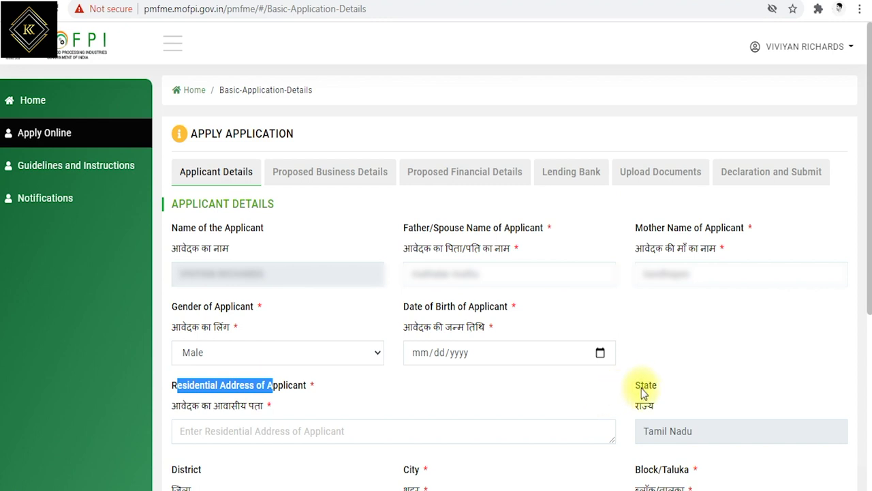
pyautogui.moveTo(639, 385); pyautogui.dragTo(658, 385)
pyautogui.scroll(-5, 803, 485)
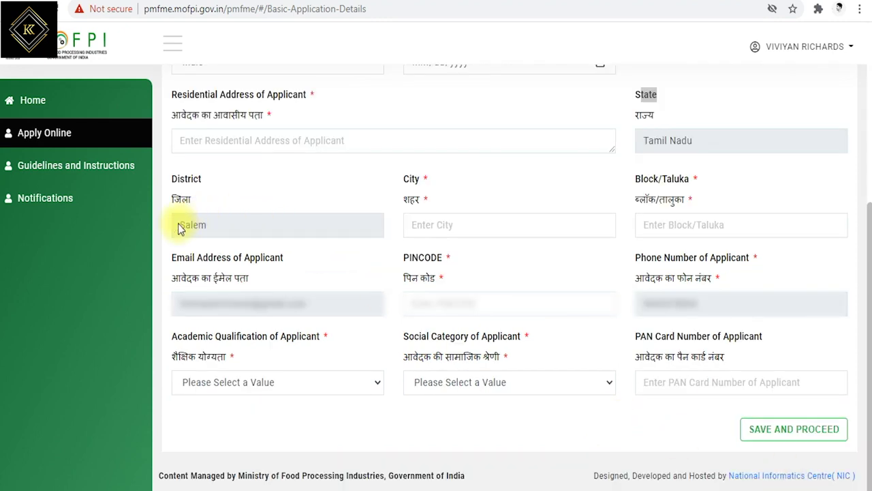
pyautogui.moveTo(177, 179); pyautogui.dragTo(421, 180)
pyautogui.doubleClick(413, 180)
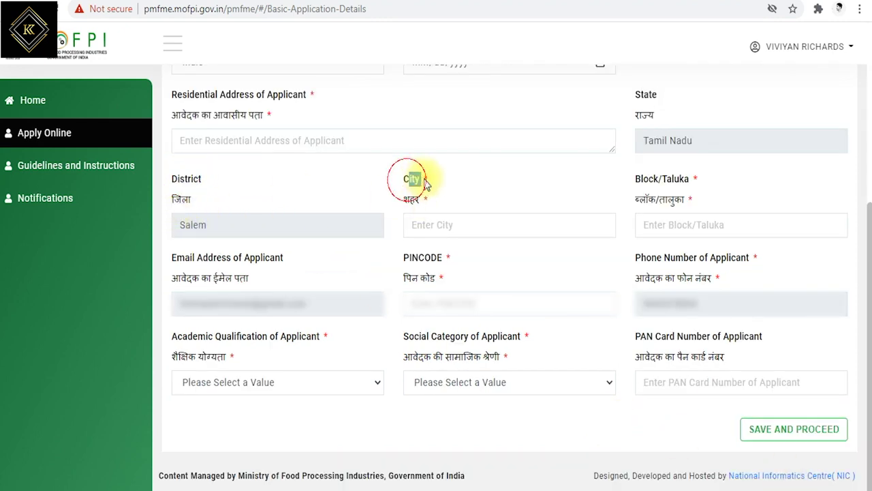
pyautogui.moveTo(648, 179); pyautogui.dragTo(682, 180)
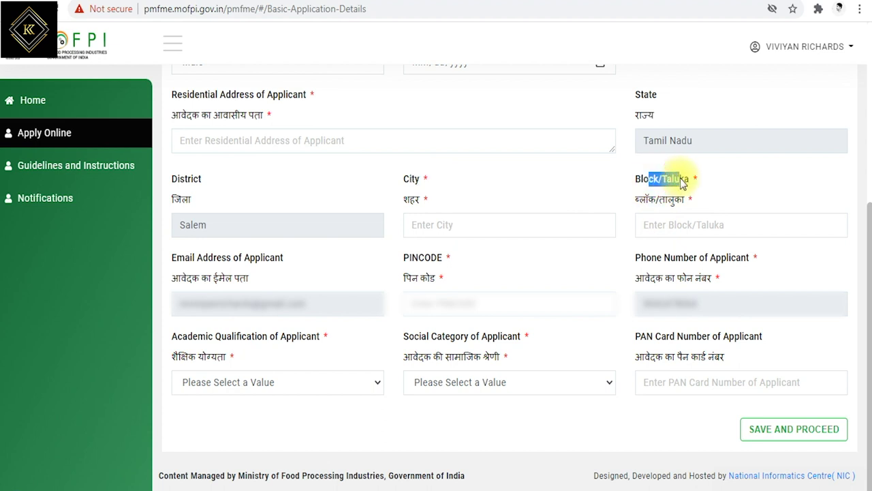
pyautogui.click(447, 228)
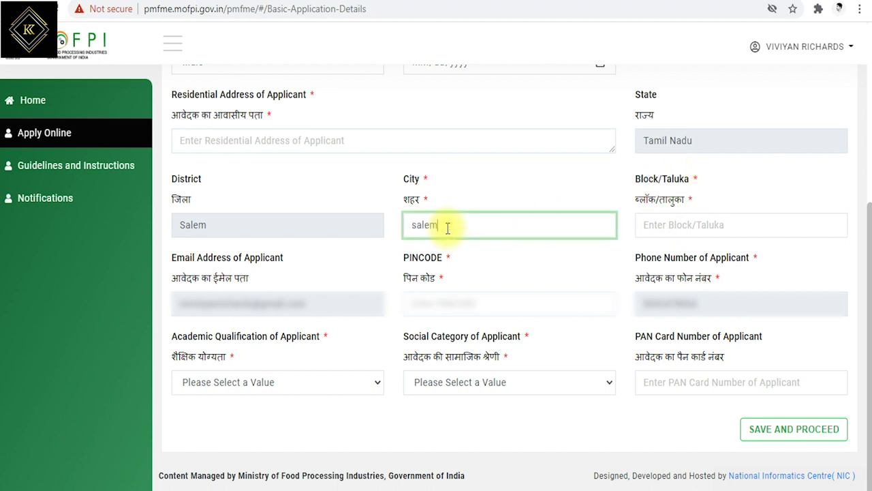
pyautogui.press('Tab')
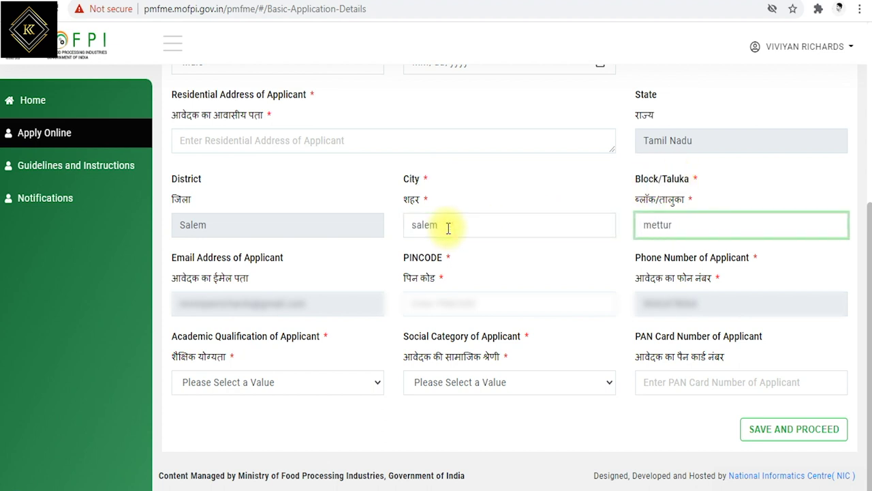
pyautogui.click(460, 306)
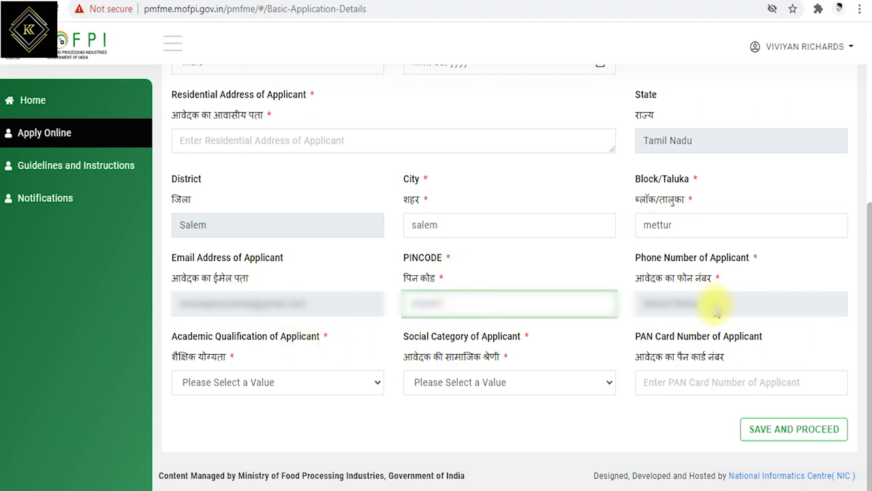
# Step: Set the applicant's academic qualification to Post Graduate and the social category to OBC
pyautogui.click(244, 383)
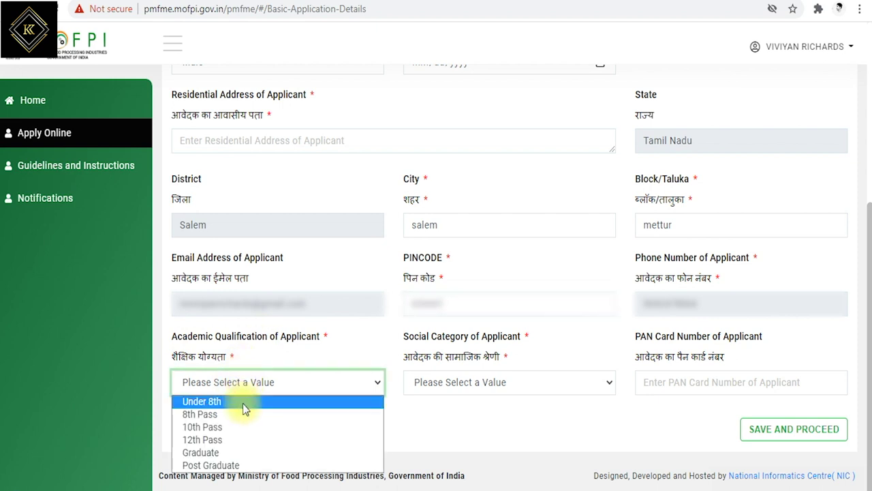
pyautogui.click(225, 465)
pyautogui.click(482, 382)
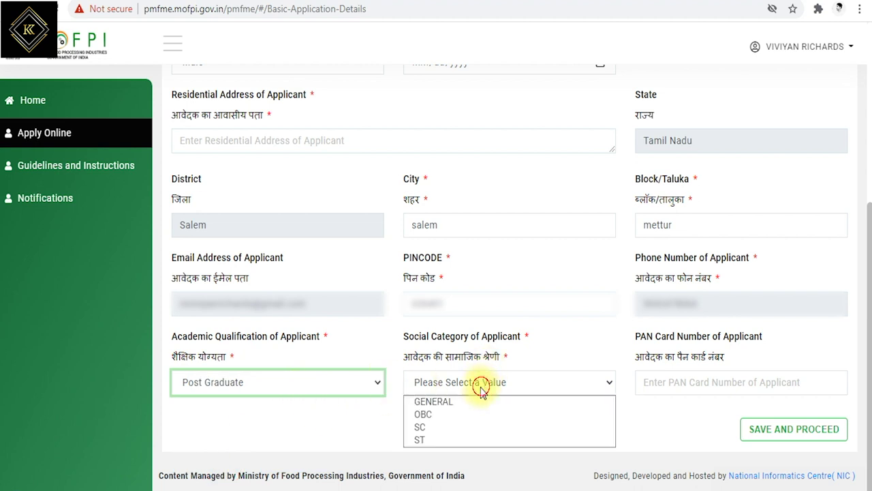
pyautogui.click(456, 414)
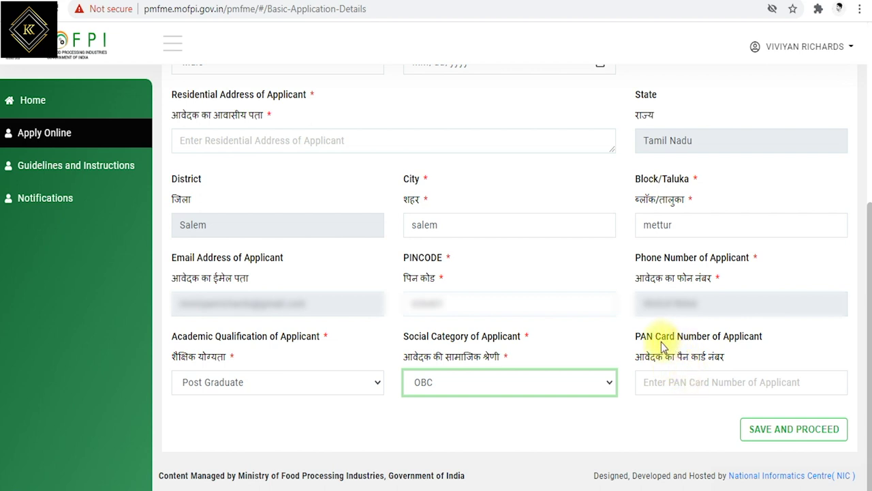
pyautogui.moveTo(660, 337); pyautogui.dragTo(734, 337)
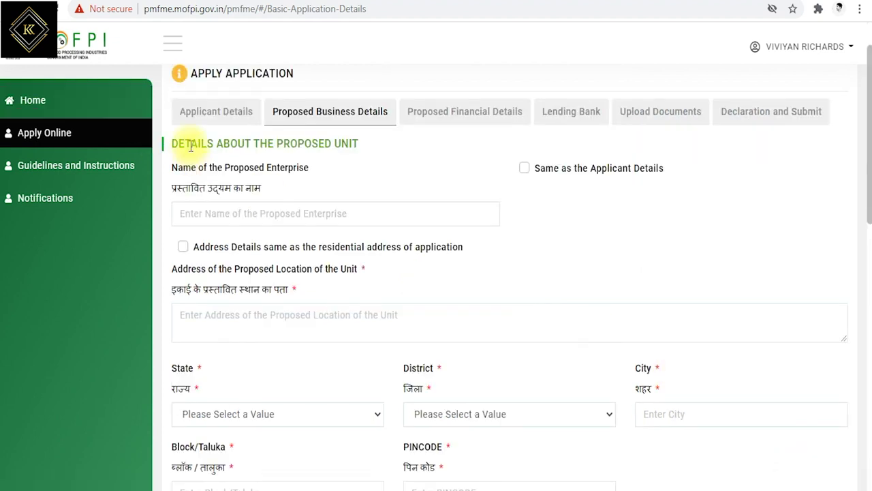
# Step: Mark the proposed enterprise's name as same as the applicant details and its address as same as the residential address
pyautogui.moveTo(191, 145); pyautogui.dragTo(324, 143)
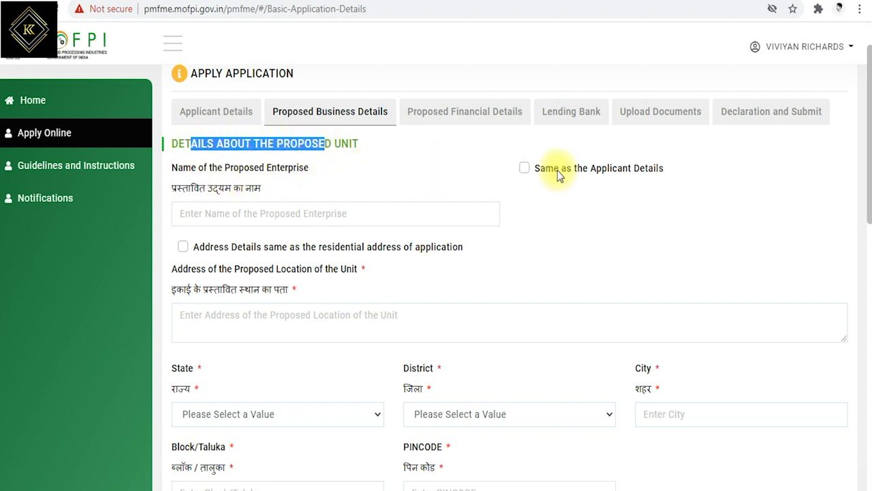
pyautogui.click(526, 168)
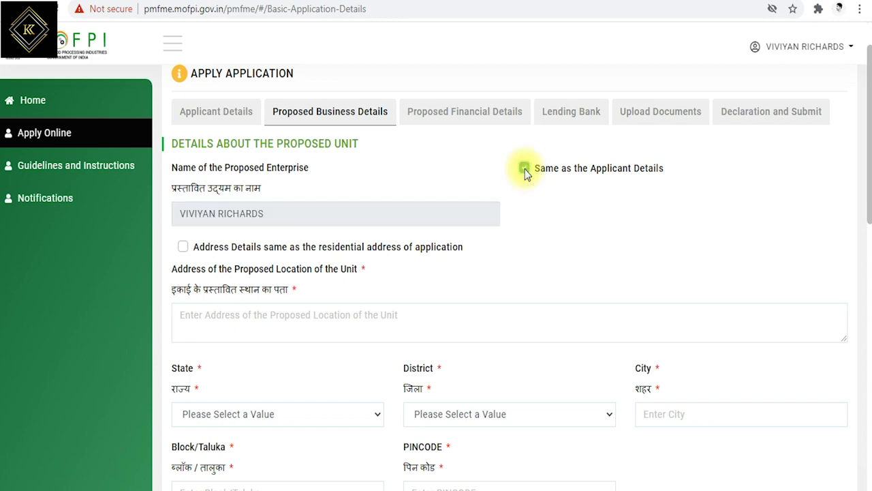
pyautogui.click(183, 248)
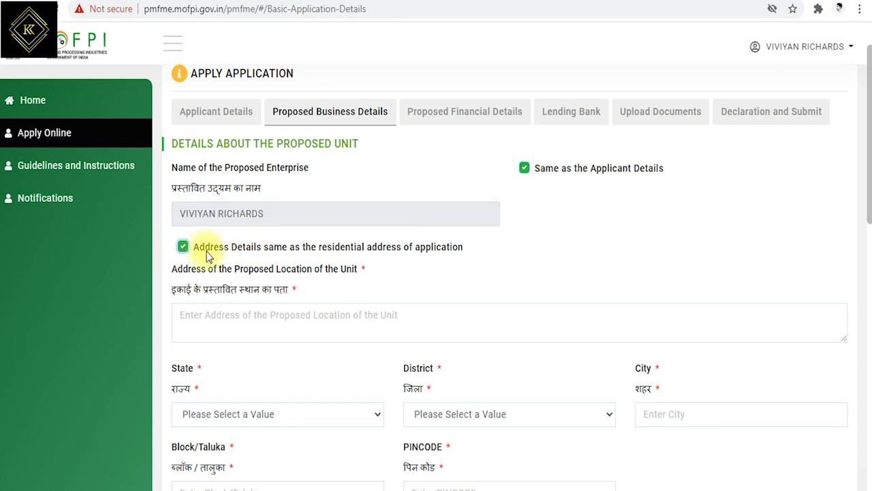
pyautogui.moveTo(238, 248); pyautogui.dragTo(404, 247)
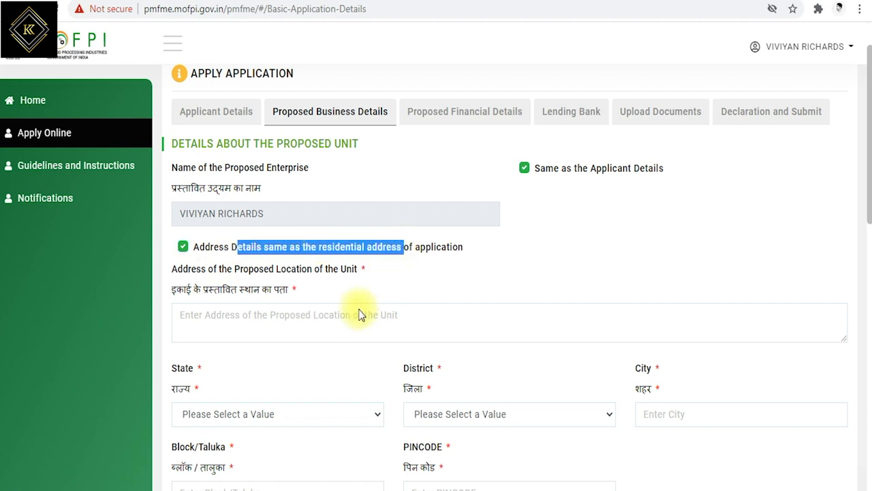
# Step: Set the proposed unit's state to Tamil Nadu and its district to Salem
pyautogui.scroll(-2, 354, 314)
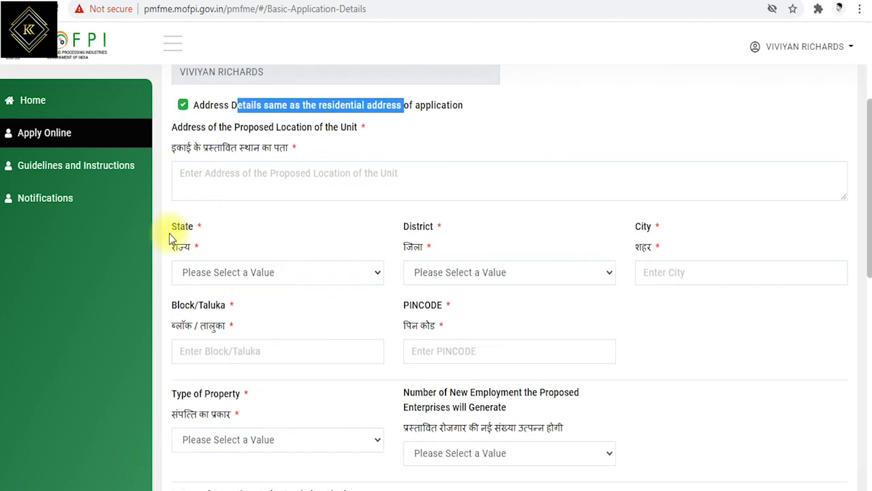
pyautogui.moveTo(171, 228); pyautogui.dragTo(186, 232)
pyautogui.doubleClick(406, 229)
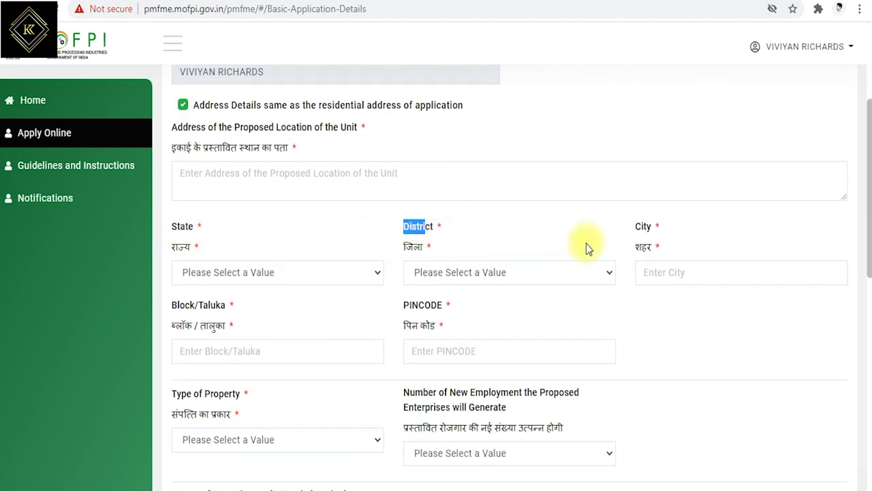
pyautogui.moveTo(644, 226); pyautogui.dragTo(653, 225)
pyautogui.click(209, 273)
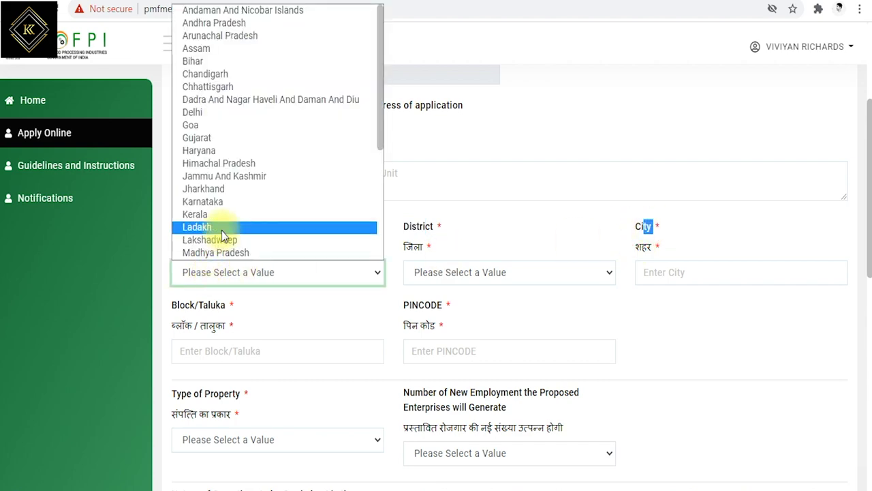
pyautogui.scroll(-5, 212, 235)
pyautogui.click(207, 198)
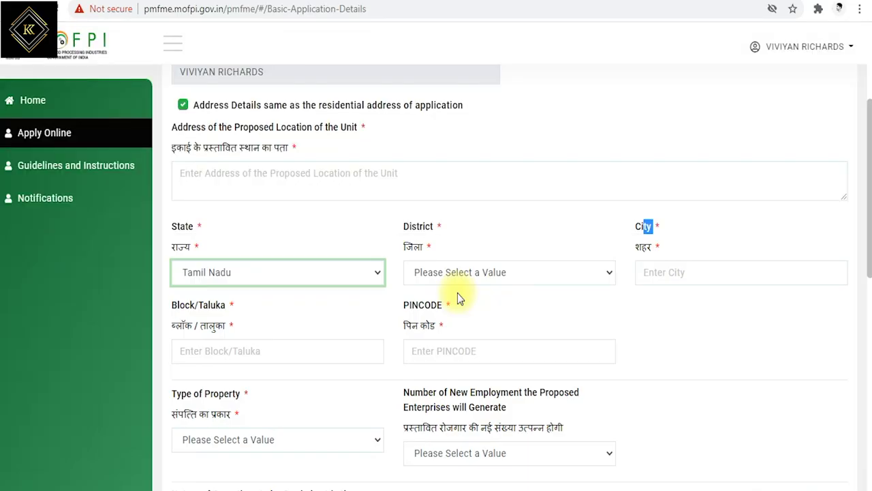
pyautogui.click(454, 273)
pyautogui.scroll(-3, 456, 235)
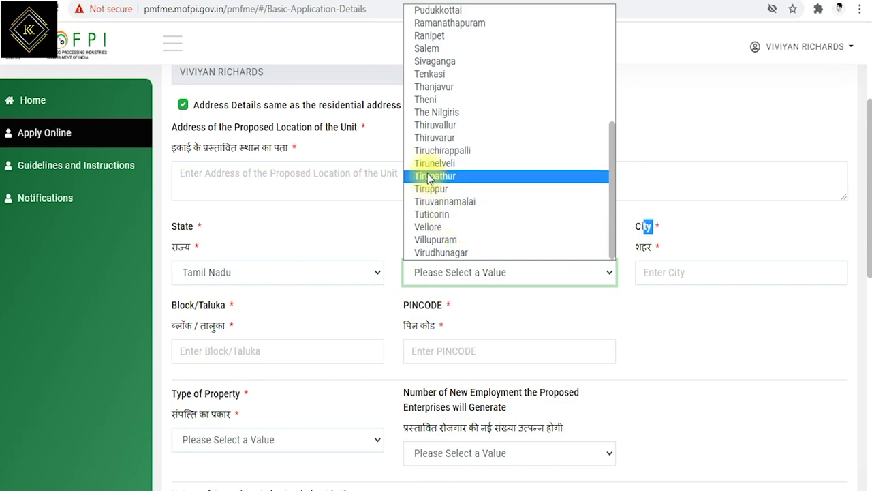
pyautogui.click(435, 48)
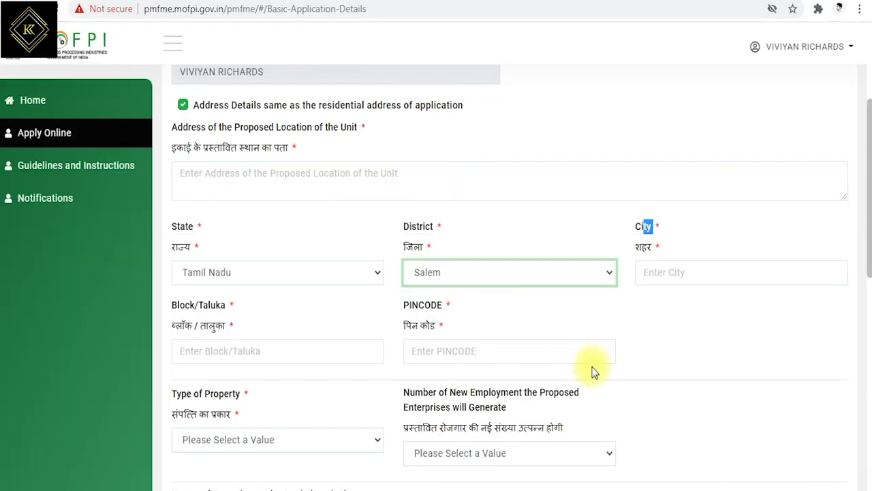
# Step: Enter salem as the proposed unit's city, mettur as its block/taluka, and its postal pincode
pyautogui.click(647, 278)
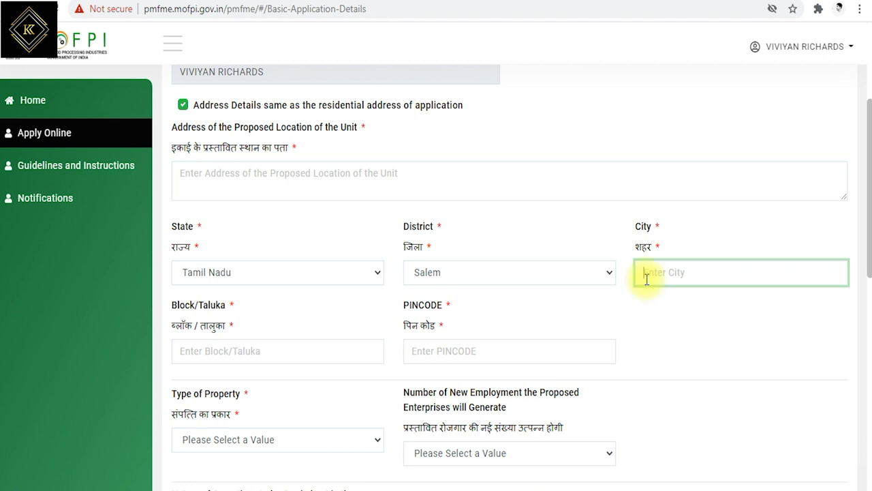
pyautogui.scroll(-2, 582, 306)
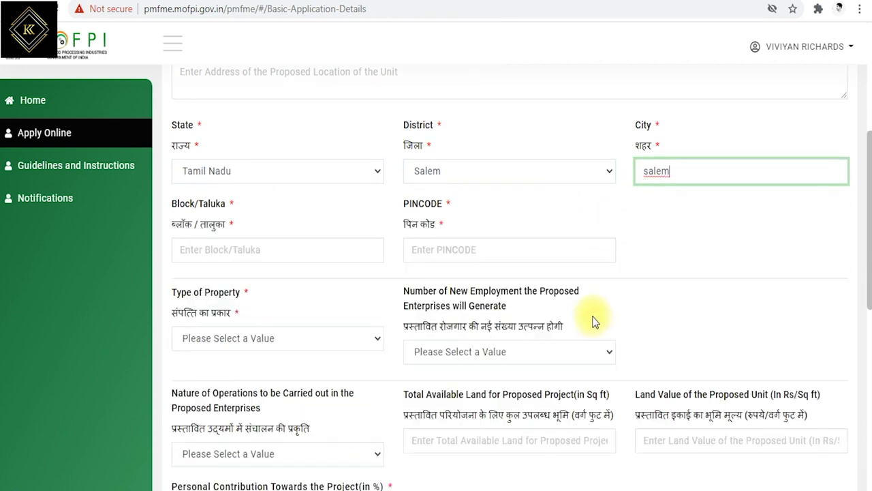
pyautogui.click(223, 215)
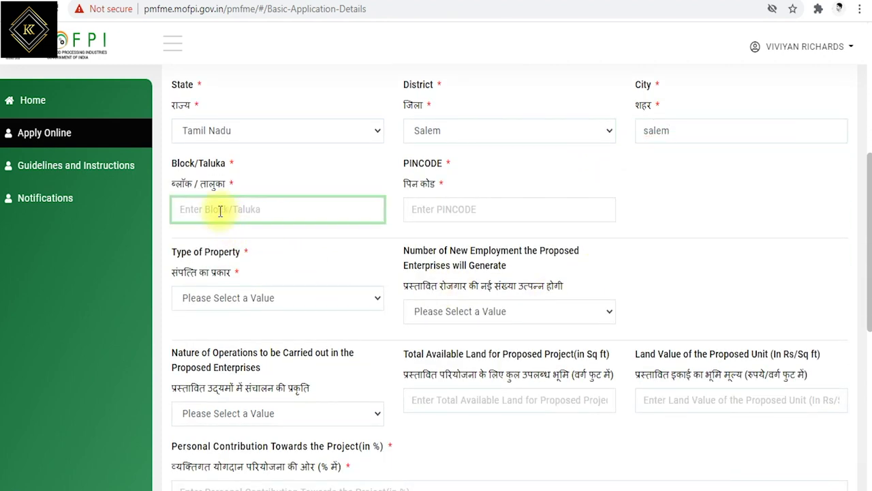
pyautogui.press('Tab')
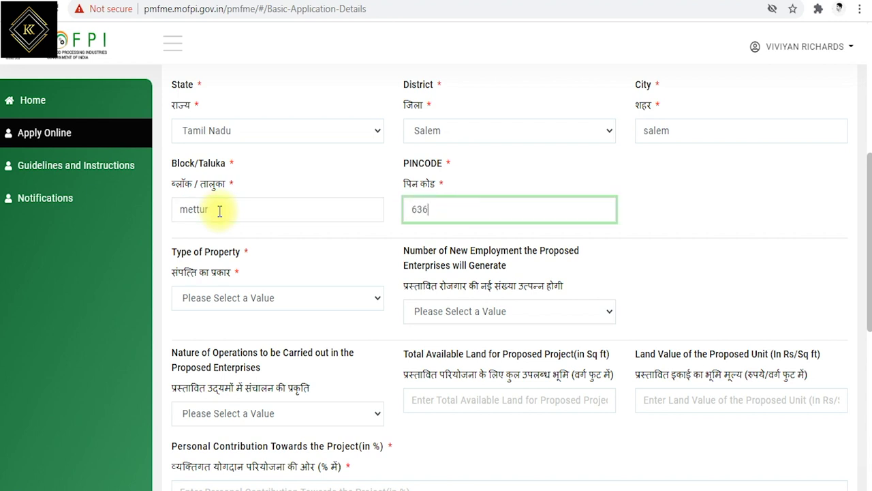
pyautogui.press('Tab')
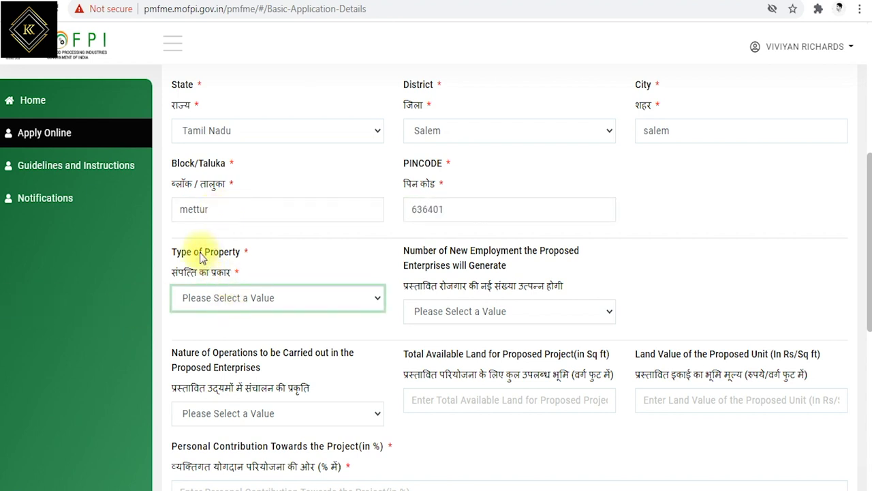
# Step: Set the type of property to Owned and the number of new employment generated to Less than or equal to 10
pyautogui.moveTo(199, 251); pyautogui.dragTo(224, 252)
pyautogui.click(227, 297)
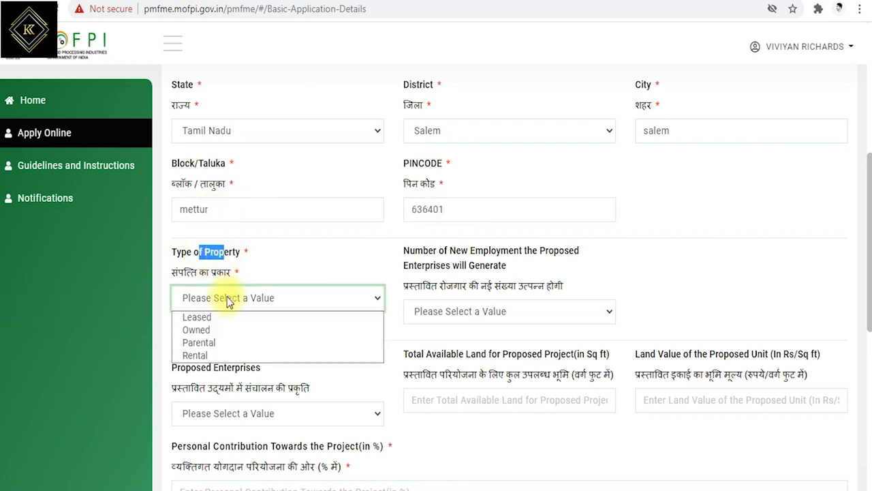
pyautogui.click(213, 330)
pyautogui.moveTo(439, 250); pyautogui.dragTo(516, 281)
pyautogui.click(467, 308)
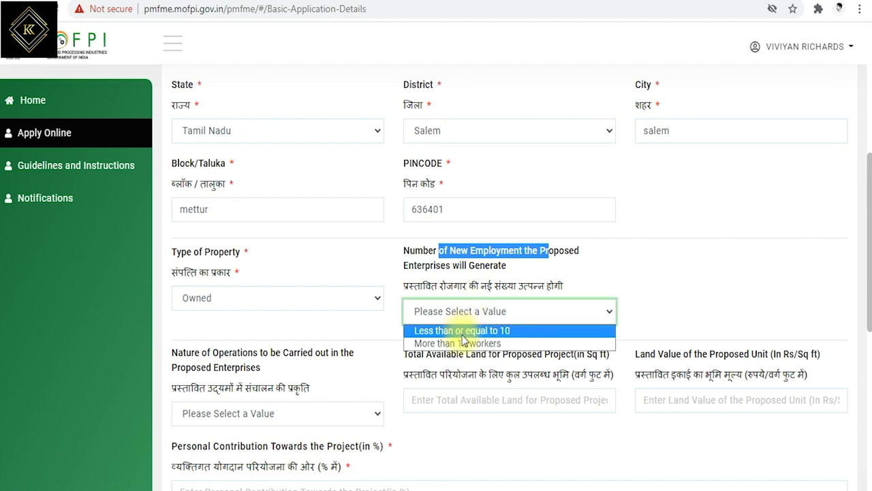
pyautogui.click(463, 332)
pyautogui.click(503, 310)
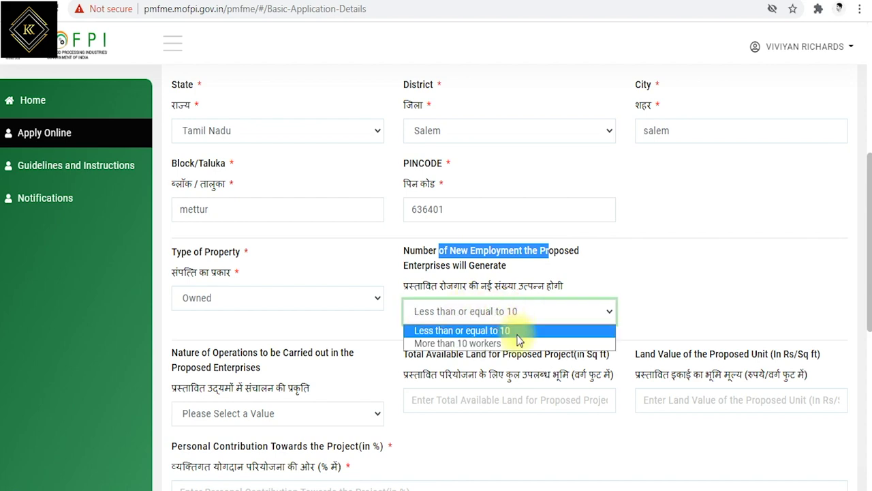
pyautogui.click(492, 329)
# Step: Set the nature of operations to be carried out in the proposed enterprise to Manual
pyautogui.scroll(-2, 492, 327)
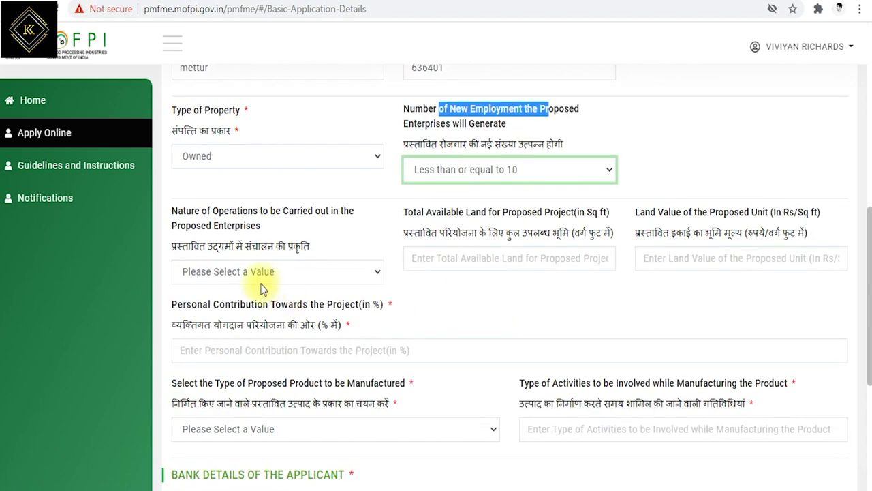
pyautogui.moveTo(193, 210); pyautogui.dragTo(266, 228)
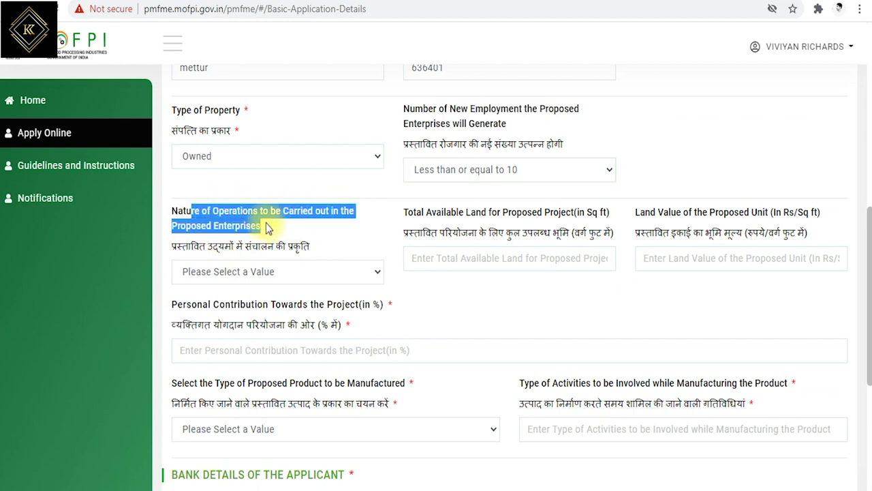
pyautogui.click(243, 270)
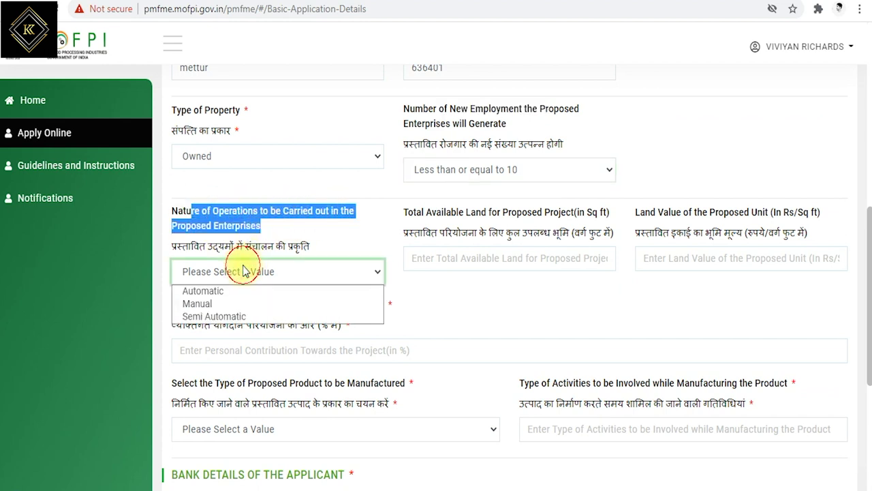
pyautogui.click(224, 304)
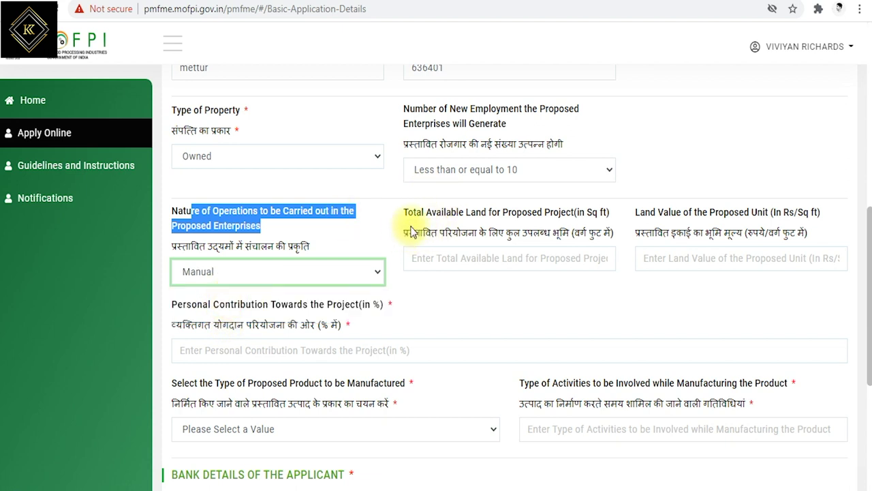
# Step: Enter 900 sq ft as the total available land and 600 Rs/sq ft as the proposed unit's land value
pyautogui.moveTo(437, 212); pyautogui.dragTo(576, 217)
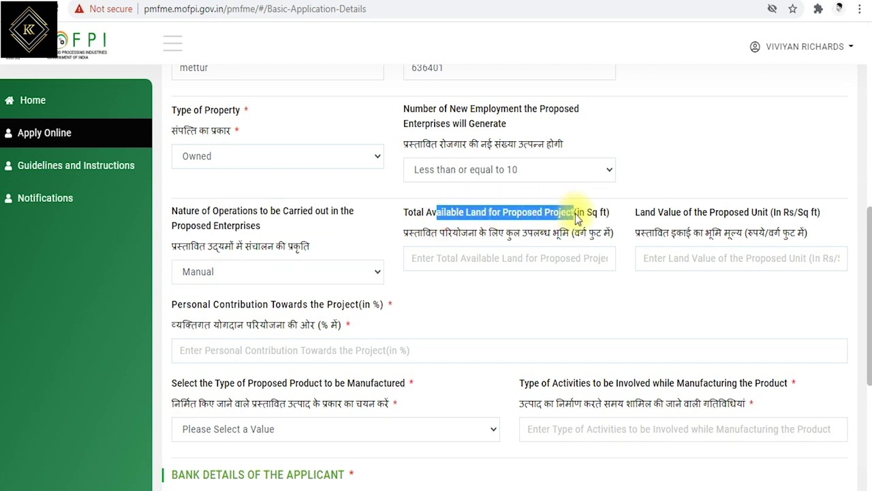
pyautogui.click(528, 262)
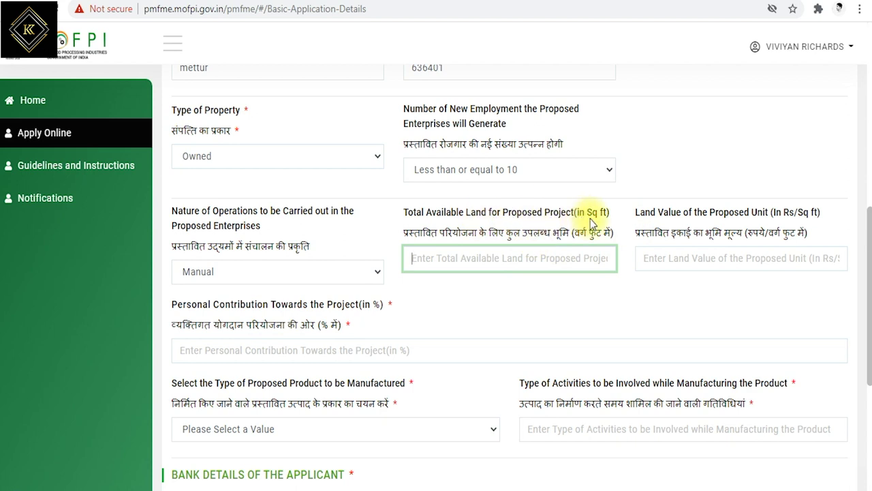
pyautogui.write('900')
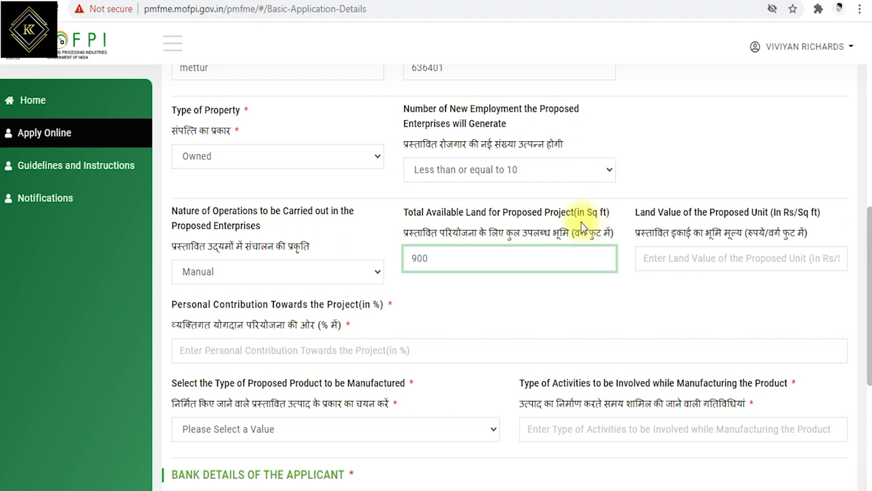
pyautogui.moveTo(658, 216); pyautogui.dragTo(749, 212)
pyautogui.click(668, 259)
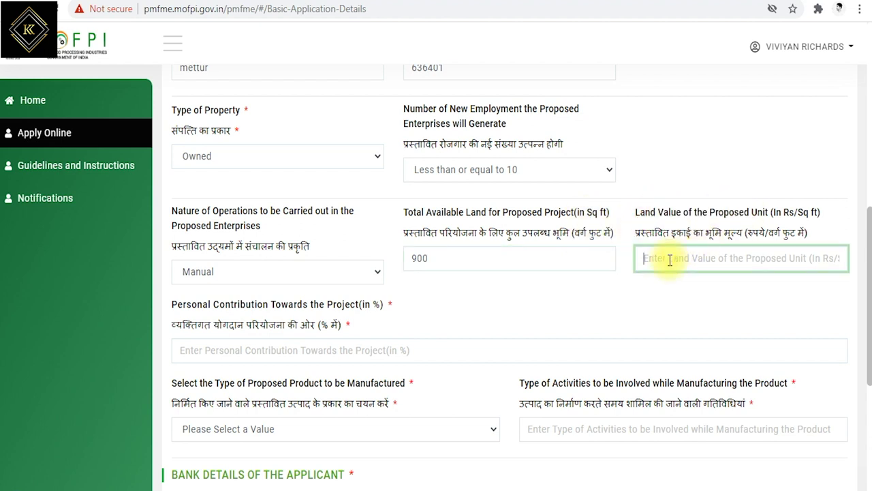
pyautogui.write('600')
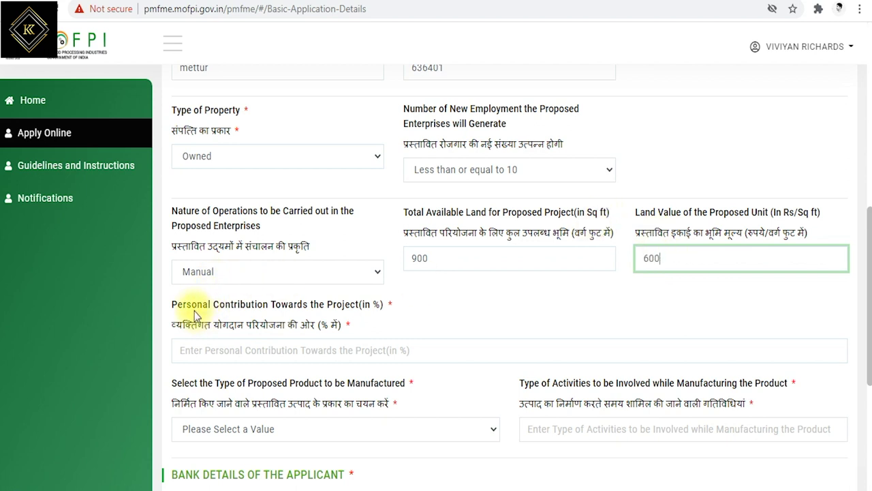
# Step: Set the personal contribution towards the project to 25%
pyautogui.moveTo(193, 308); pyautogui.dragTo(278, 308)
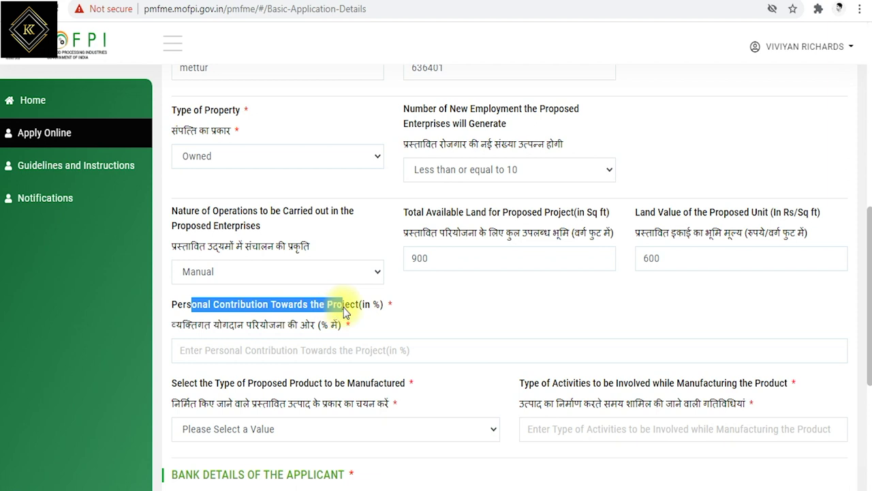
pyautogui.click(251, 352)
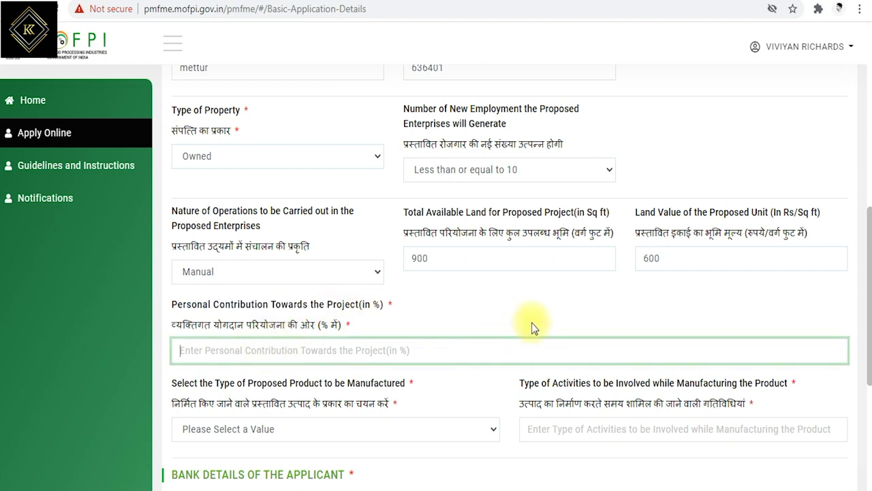
pyautogui.write('100')
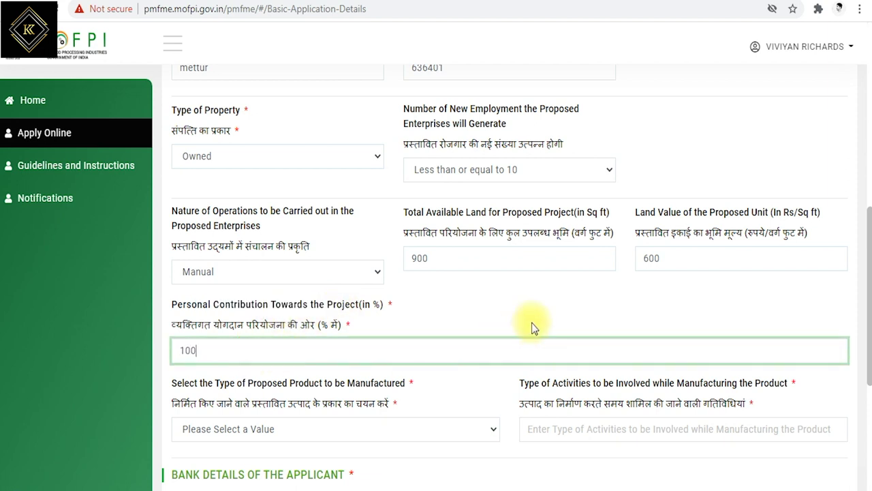
pyautogui.press('BackSpace')
pyautogui.press('BackSpace')
pyautogui.press('BackSpace')
pyautogui.write('1')
pyautogui.press('BackSpace')
pyautogui.press('BackSpace')
pyautogui.write('25')
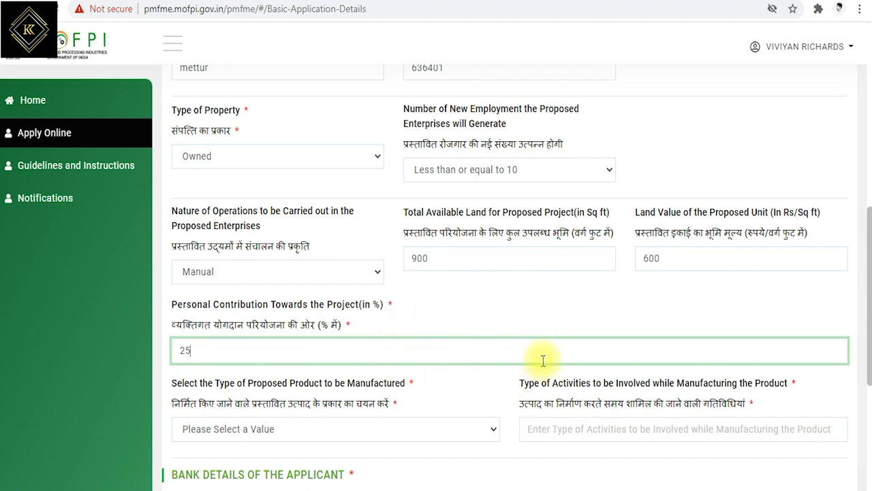
# Step: Choose Agriculture Produce as the type of proposed product to be manufactured
pyautogui.scroll(-1, 522, 340)
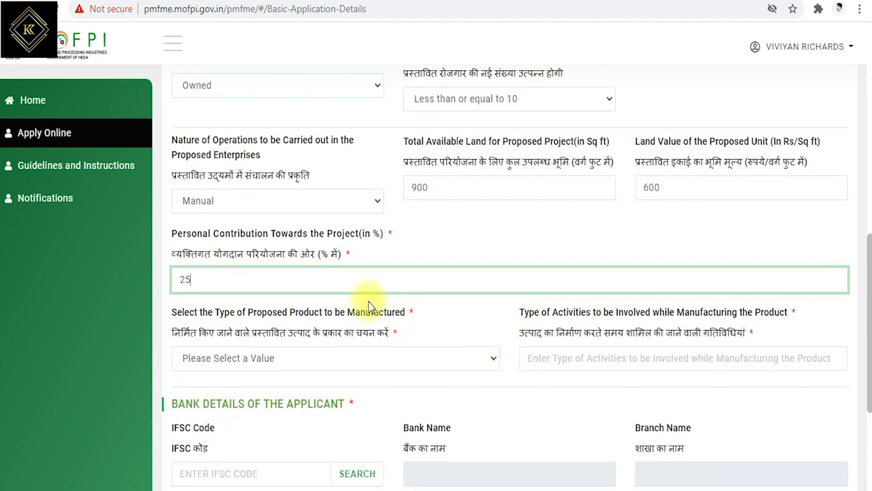
pyautogui.moveTo(244, 320); pyautogui.dragTo(379, 315)
pyautogui.click(289, 362)
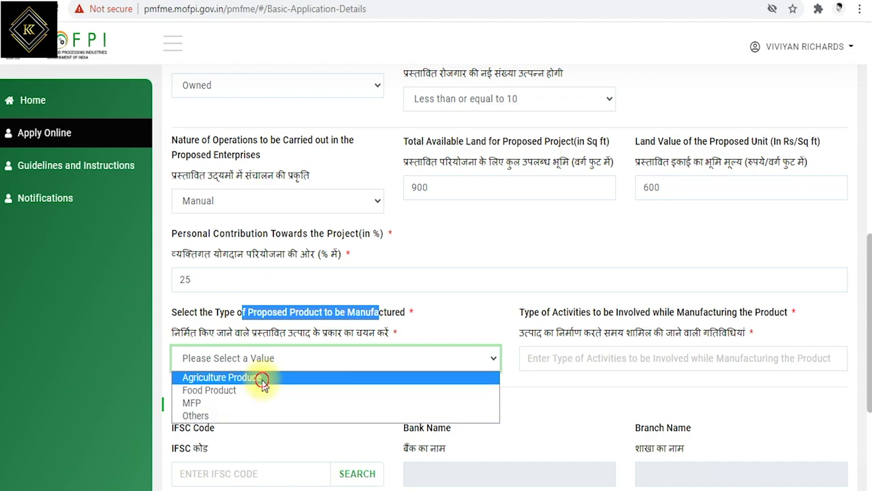
pyautogui.click(263, 379)
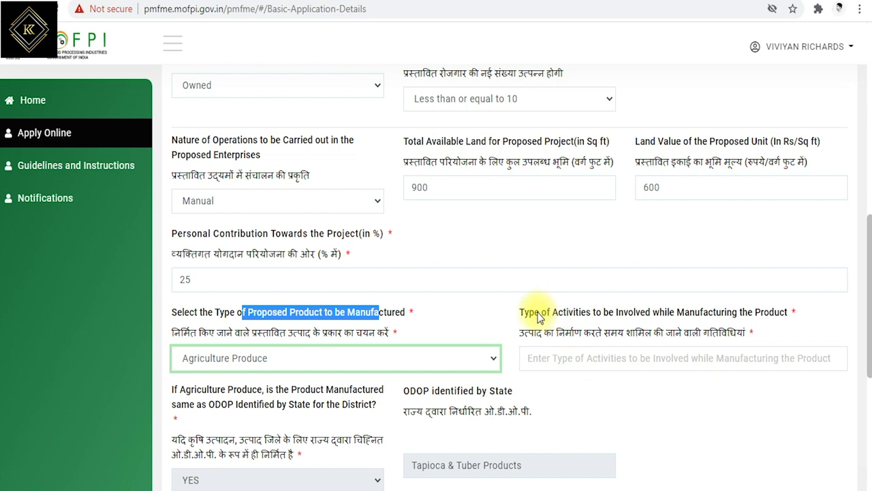
# Step: Review the manufacturing activities field, the district's ODOP product fields and the applicant's bank detail fields
pyautogui.moveTo(540, 312); pyautogui.dragTo(775, 311)
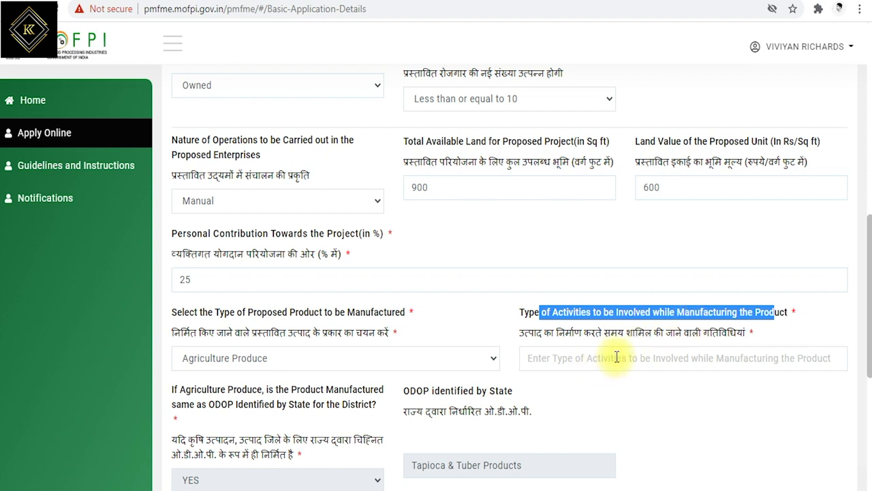
pyautogui.scroll(-2, 580, 378)
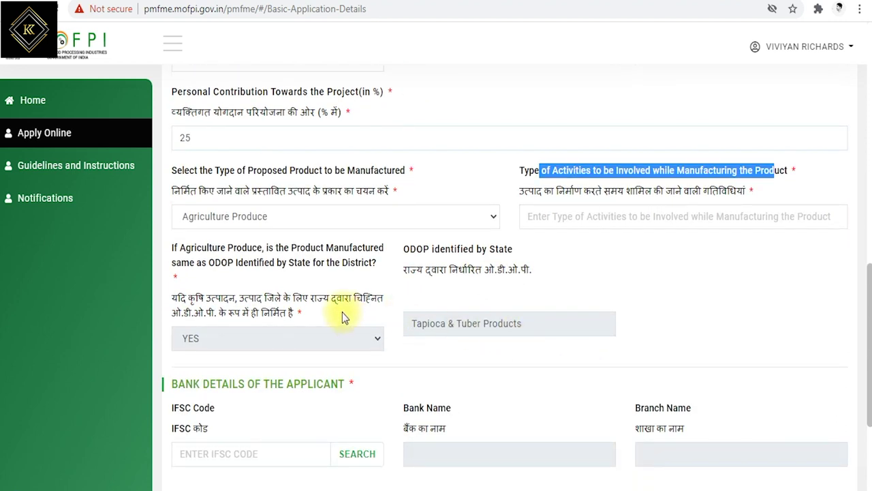
pyautogui.moveTo(190, 249); pyautogui.dragTo(353, 253)
pyautogui.moveTo(238, 265); pyautogui.dragTo(346, 270)
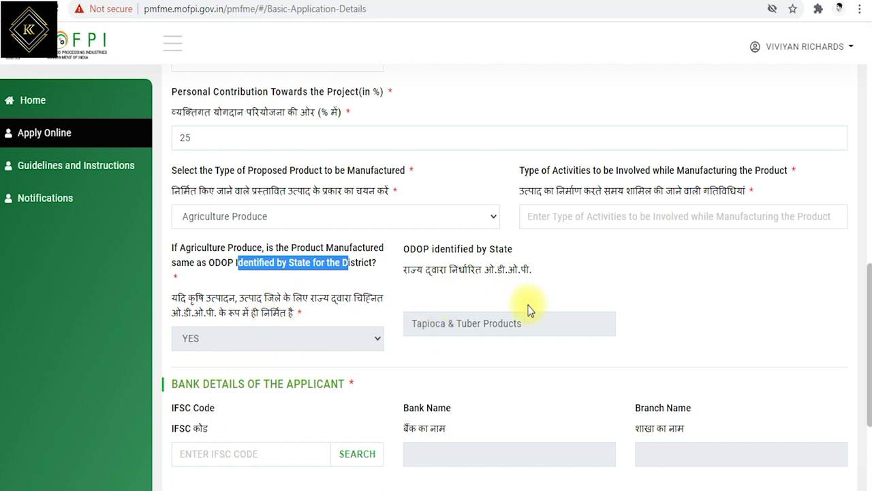
pyautogui.scroll(-2, 519, 323)
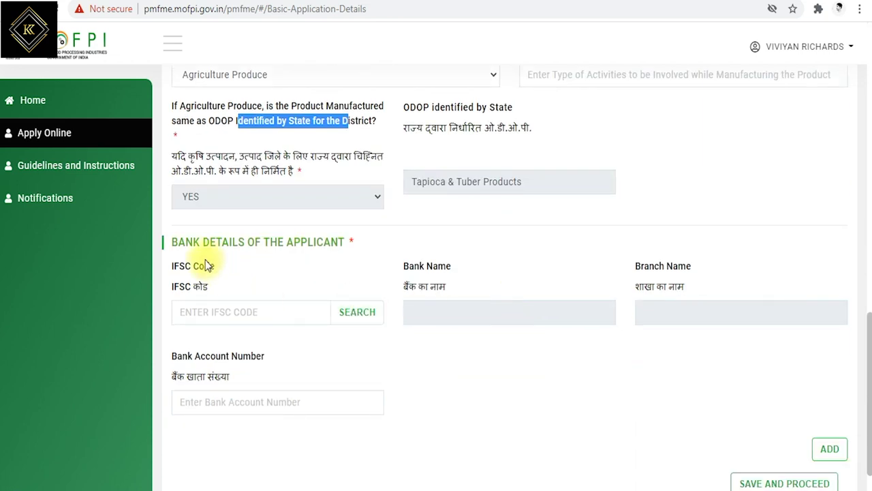
pyautogui.moveTo(198, 246); pyautogui.dragTo(310, 249)
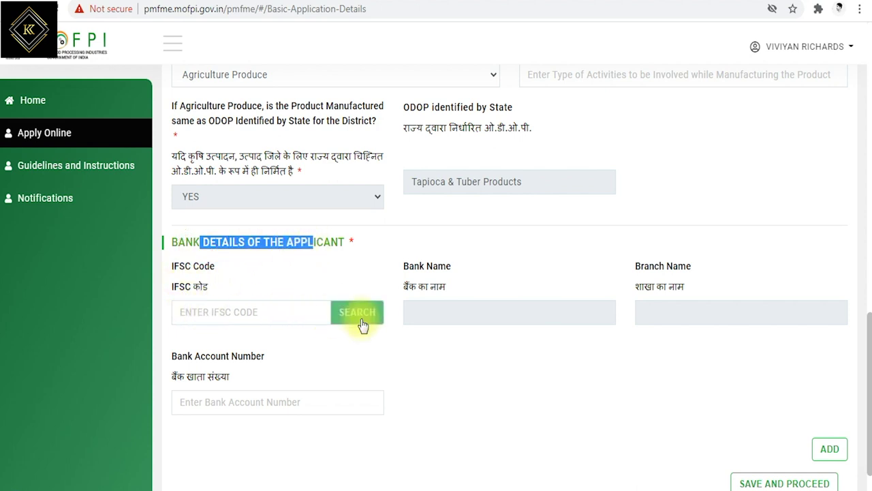
pyautogui.moveTo(426, 265); pyautogui.dragTo(448, 267)
pyautogui.moveTo(654, 266); pyautogui.dragTo(688, 266)
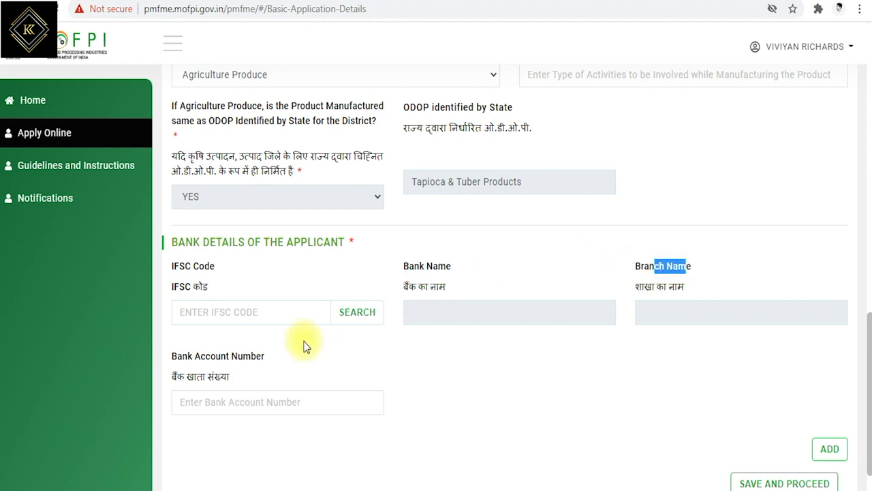
pyautogui.moveTo(211, 355); pyautogui.dragTo(263, 357)
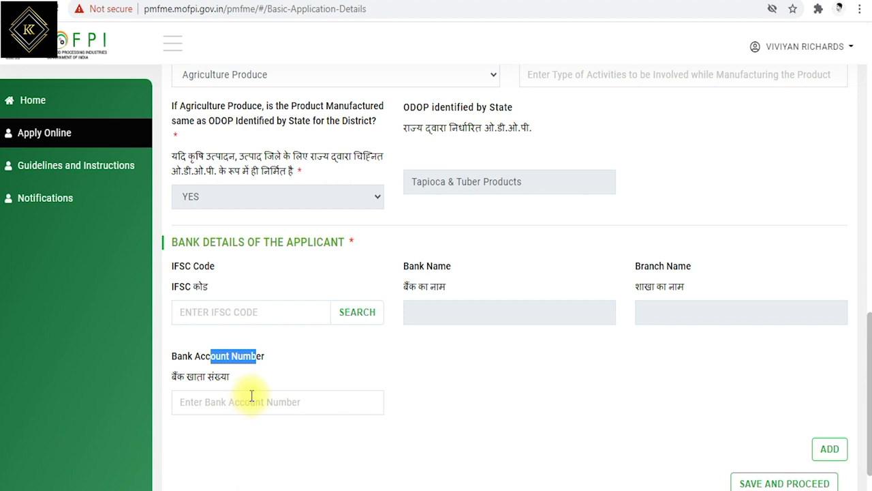
# Step: Add a bank details entry for the applicant and go on to the Proposed Financial Details section
pyautogui.click(827, 450)
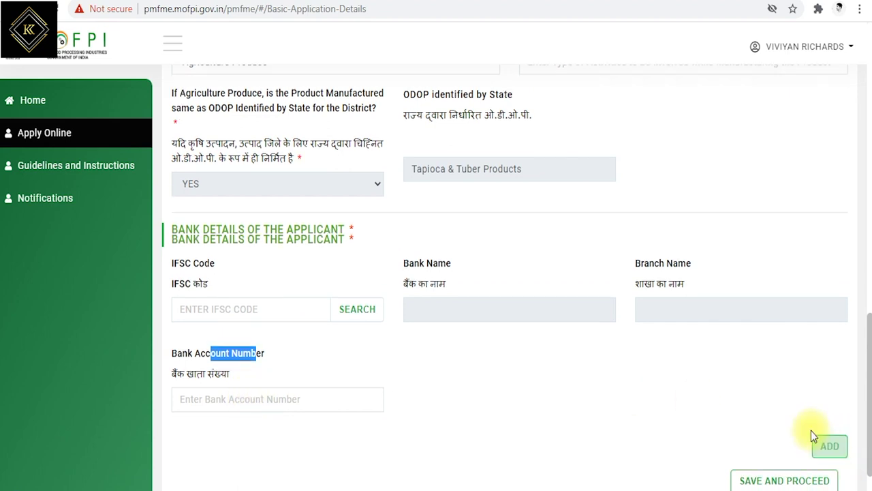
pyautogui.scroll(-2, 811, 436)
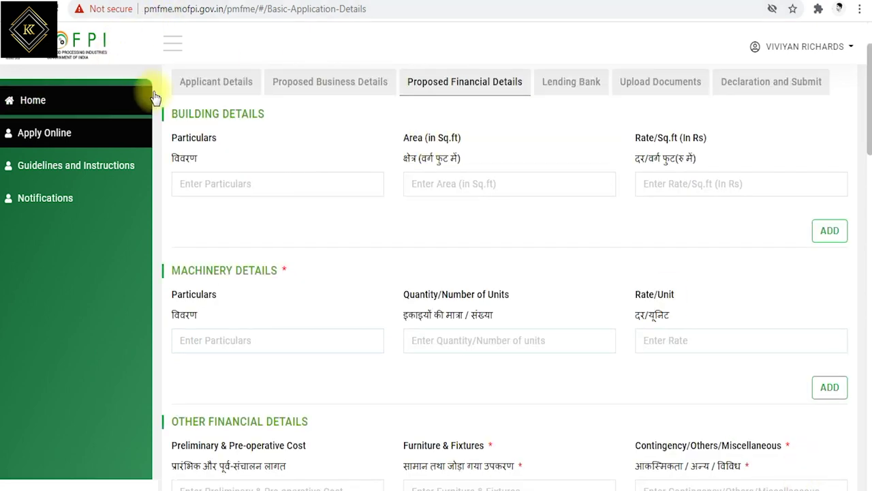
# Step: Examine which fields the building details, machinery details and other financial details of the proposed unit require
pyautogui.moveTo(180, 114); pyautogui.dragTo(266, 116)
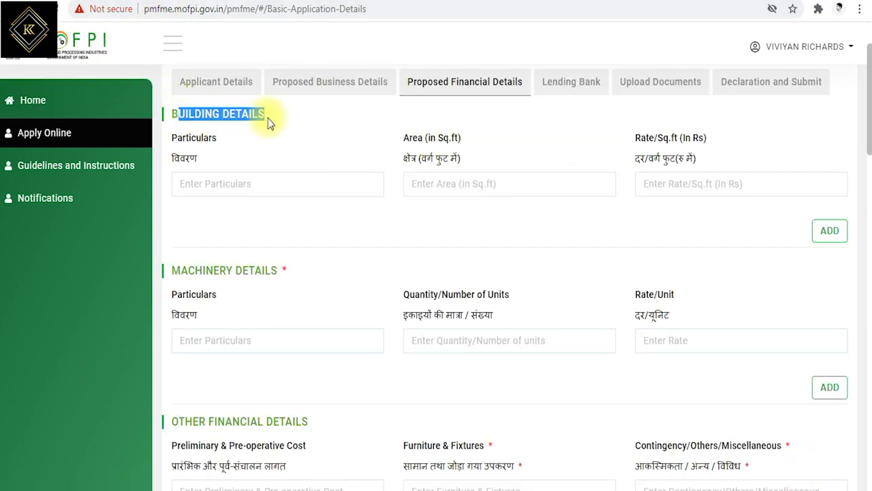
pyautogui.moveTo(182, 141); pyautogui.dragTo(202, 141)
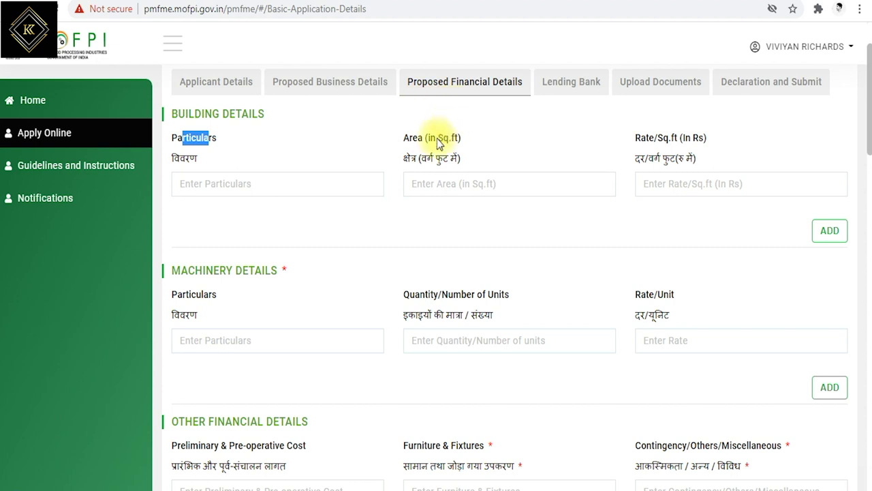
pyautogui.moveTo(413, 140); pyautogui.dragTo(437, 139)
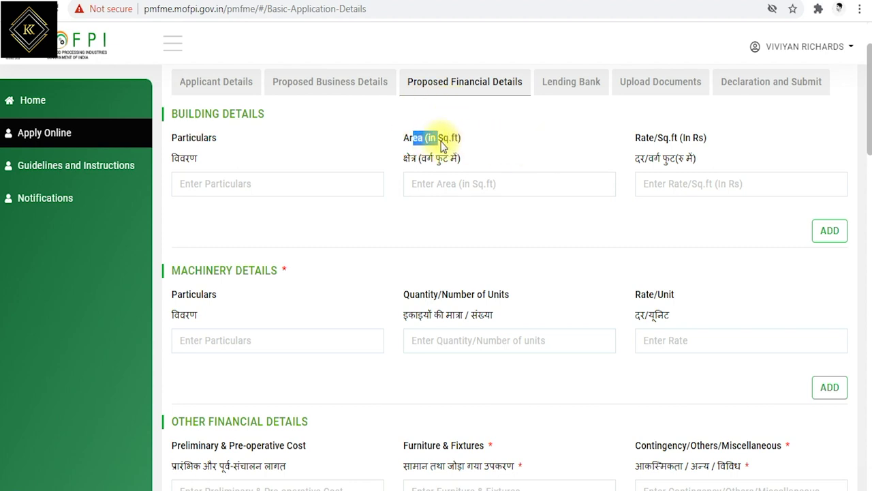
pyautogui.click(434, 144)
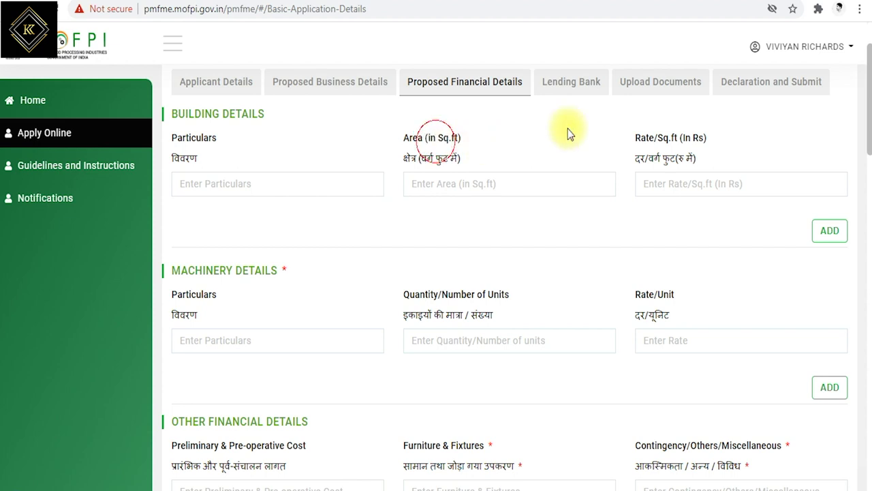
pyautogui.moveTo(639, 141); pyautogui.dragTo(712, 144)
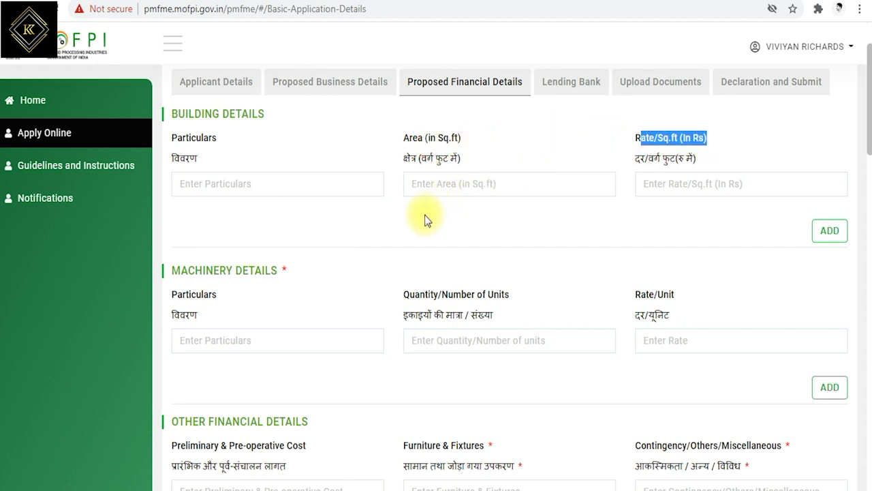
pyautogui.moveTo(192, 273); pyautogui.dragTo(276, 271)
pyautogui.click(183, 300)
pyautogui.moveTo(183, 300); pyautogui.dragTo(207, 300)
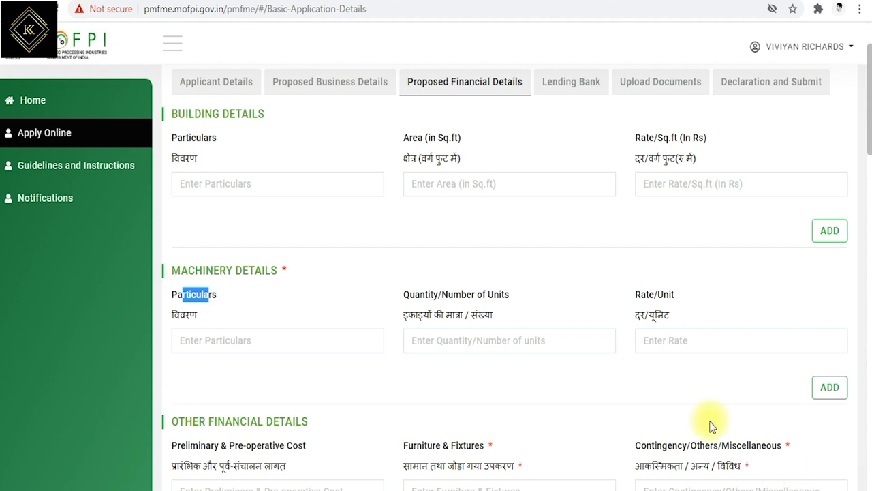
pyautogui.moveTo(416, 299); pyautogui.dragTo(499, 302)
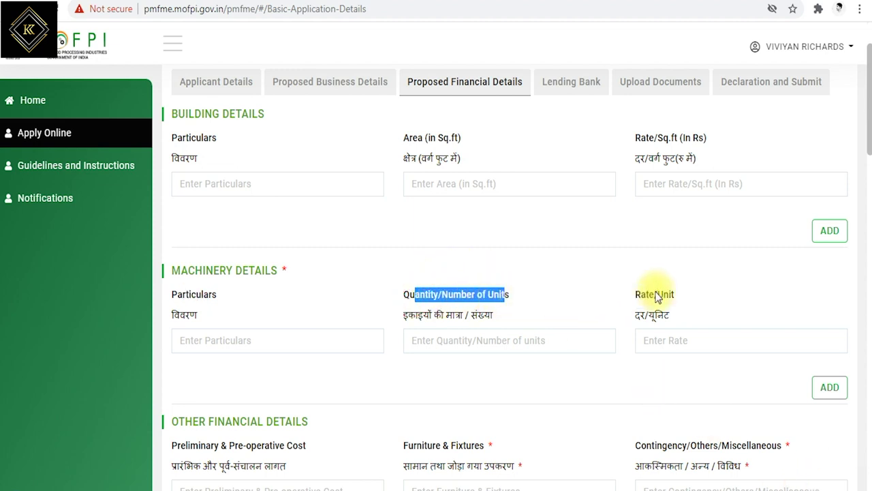
pyautogui.moveTo(641, 295); pyautogui.dragTo(671, 298)
pyautogui.scroll(-2, 639, 280)
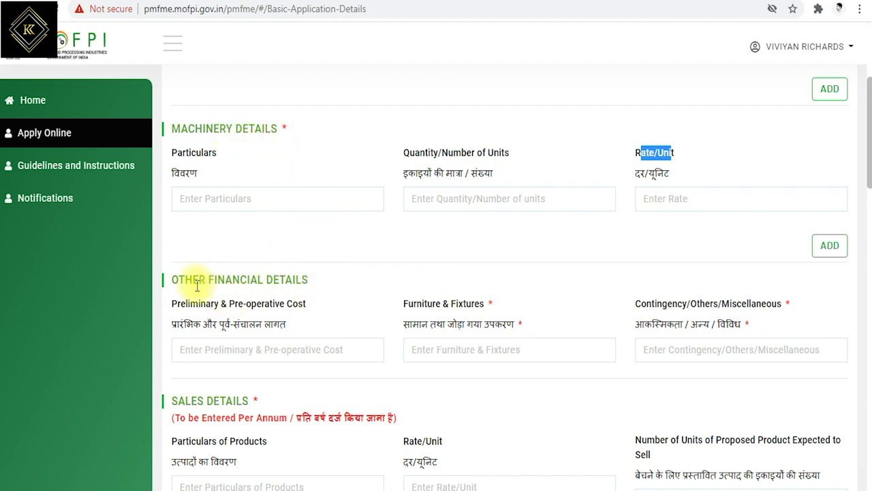
pyautogui.moveTo(180, 283); pyautogui.dragTo(279, 280)
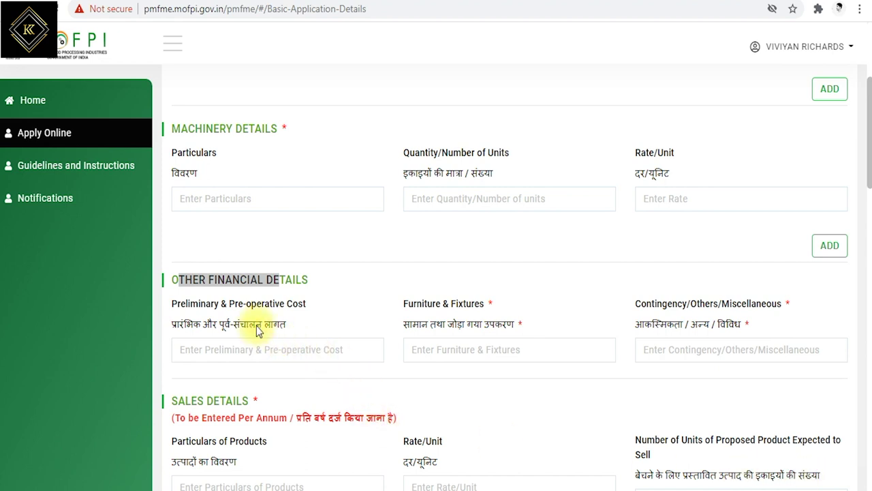
pyautogui.click(304, 279)
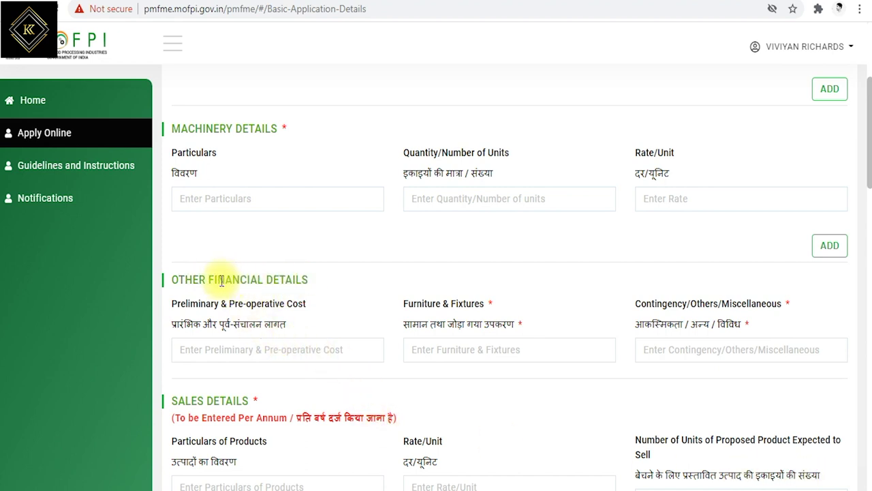
# Step: Review the furniture, fixtures and contingency cost fields, and the yearly sales fields for product particulars, rate and expected units sold
pyautogui.moveTo(207, 278); pyautogui.dragTo(257, 281)
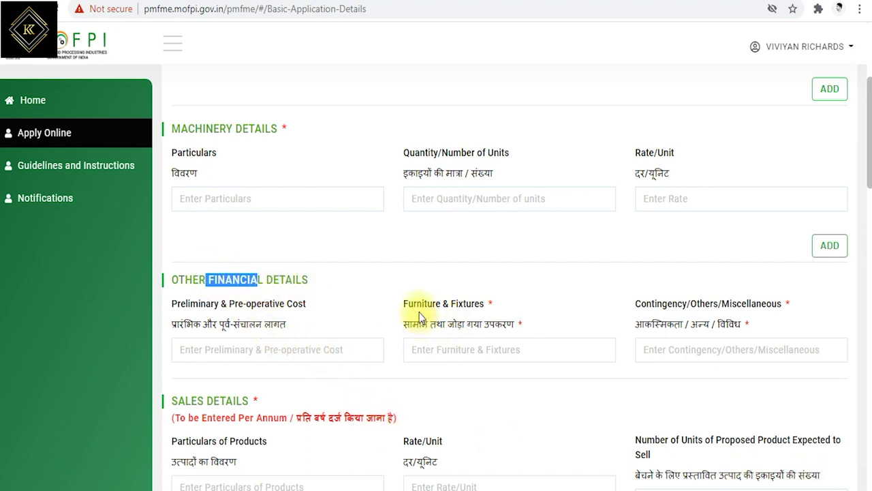
pyautogui.moveTo(422, 305); pyautogui.dragTo(474, 303)
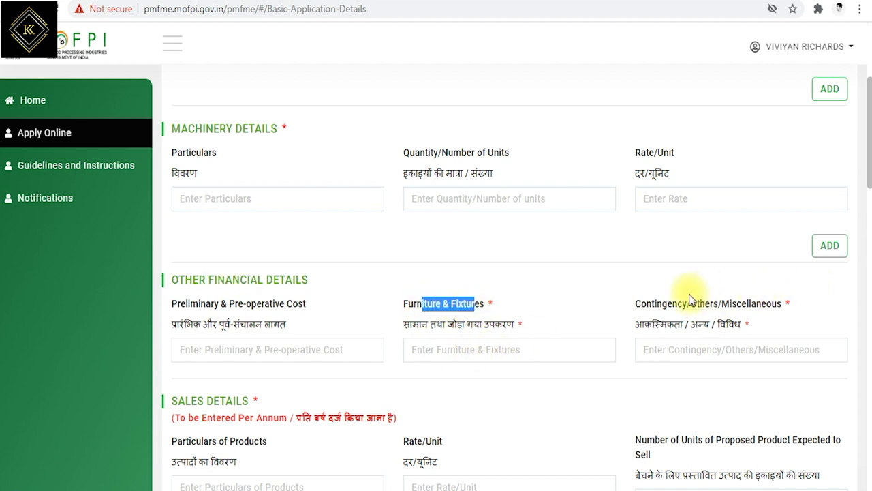
pyautogui.moveTo(657, 304); pyautogui.dragTo(754, 308)
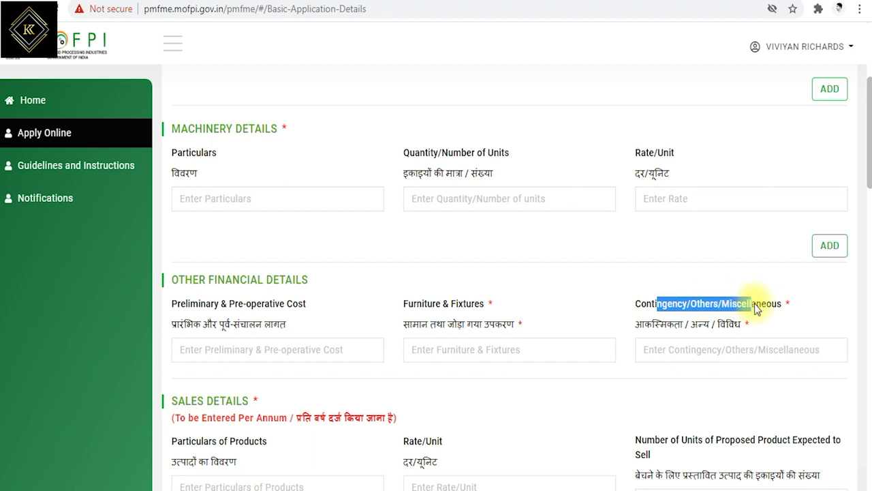
pyautogui.scroll(-3, 757, 303)
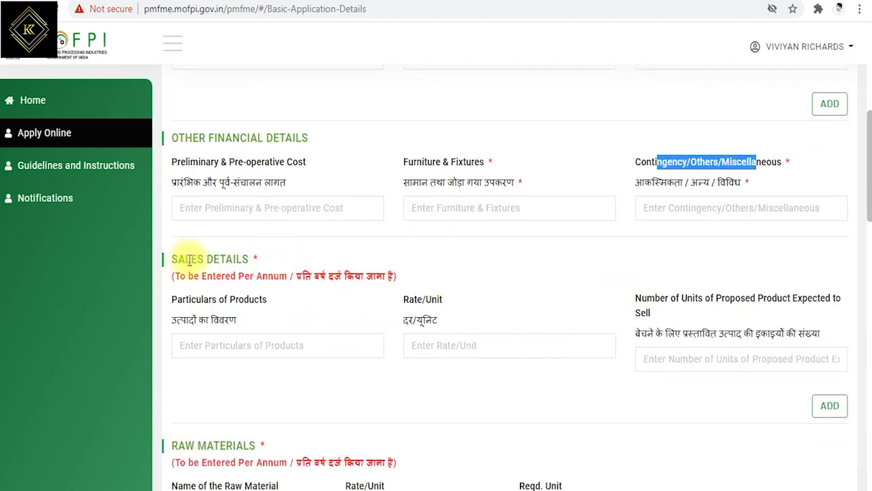
pyautogui.moveTo(190, 259); pyautogui.dragTo(237, 260)
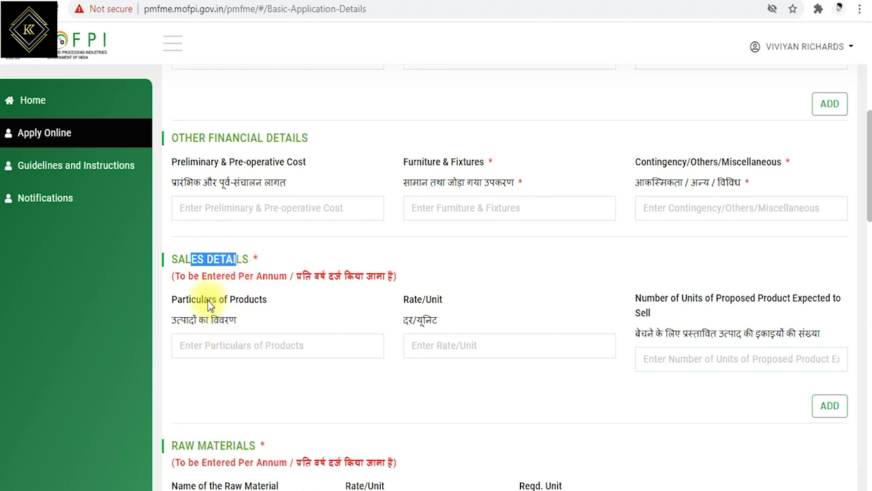
pyautogui.moveTo(197, 300); pyautogui.dragTo(255, 301)
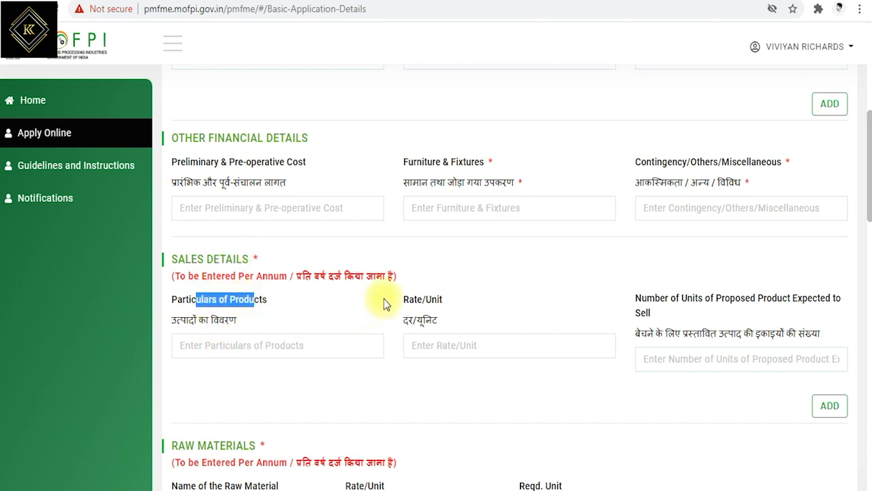
pyautogui.moveTo(424, 303); pyautogui.dragTo(443, 300)
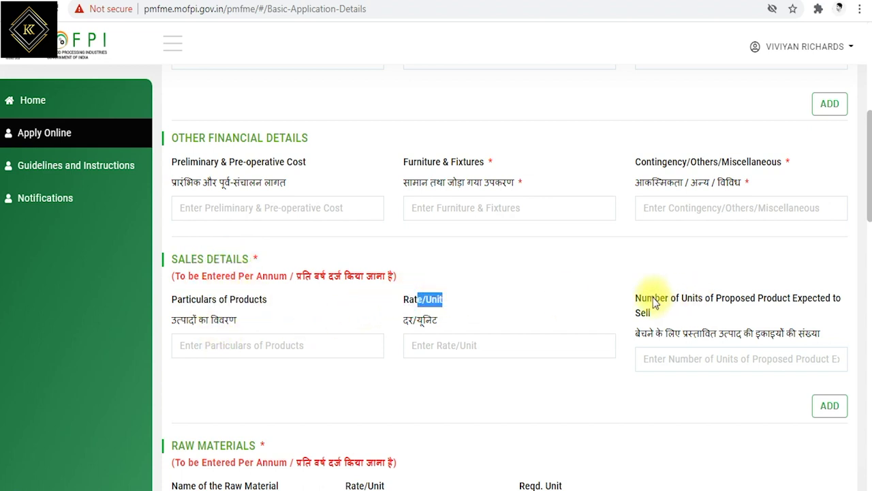
pyautogui.moveTo(654, 298); pyautogui.dragTo(707, 313)
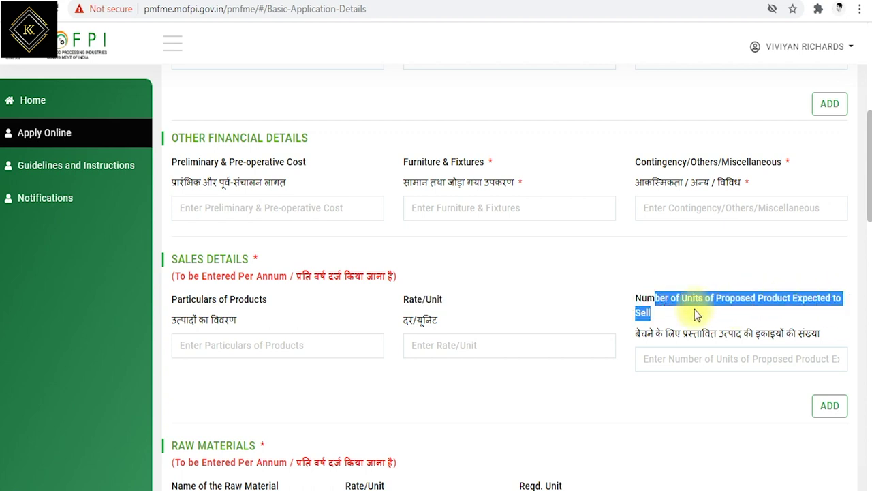
pyautogui.scroll(-1, 750, 334)
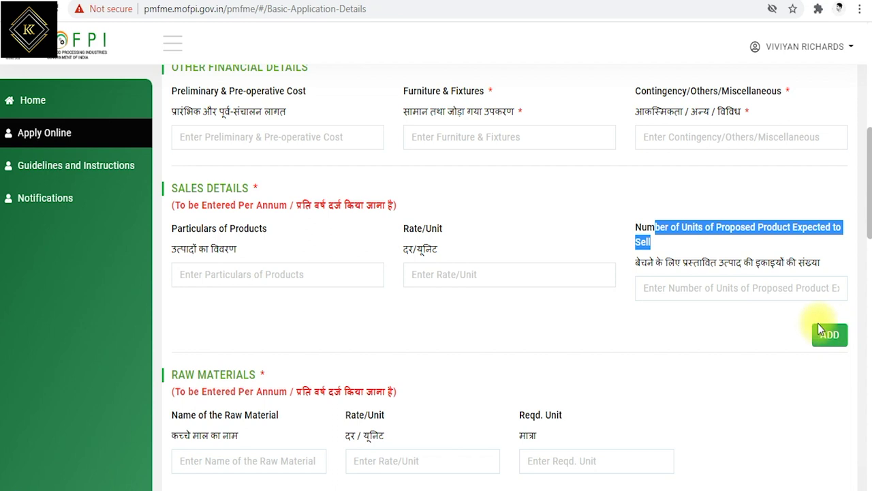
# Step: Examine the yearly raw material fields and the wages fields for worker description, number of workers and monthly wage per person
pyautogui.scroll(-2, 802, 327)
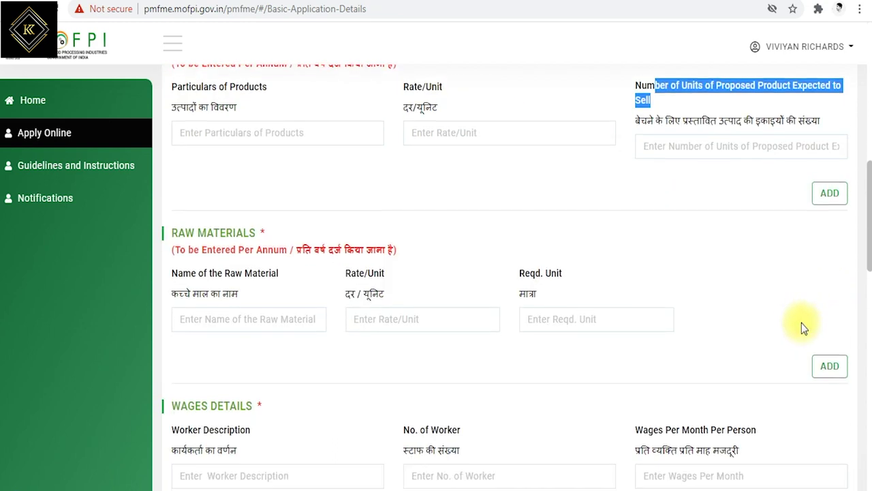
pyautogui.moveTo(184, 233); pyautogui.dragTo(251, 250)
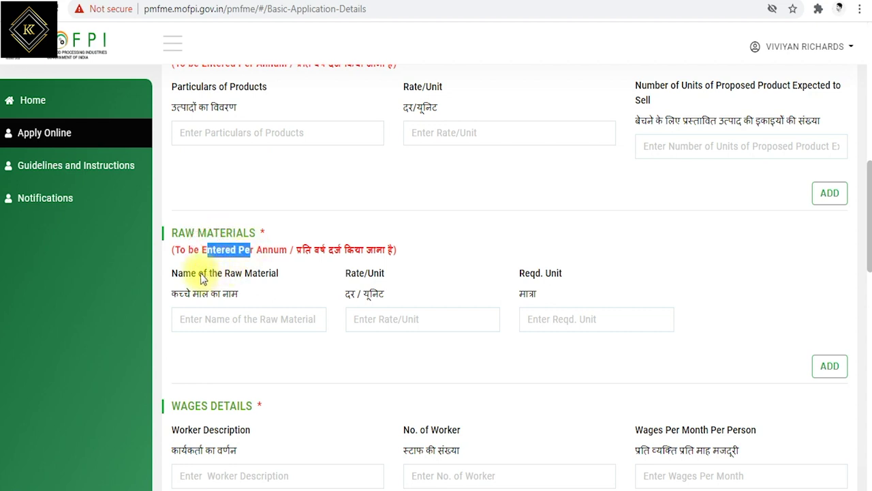
pyautogui.moveTo(197, 273); pyautogui.dragTo(262, 275)
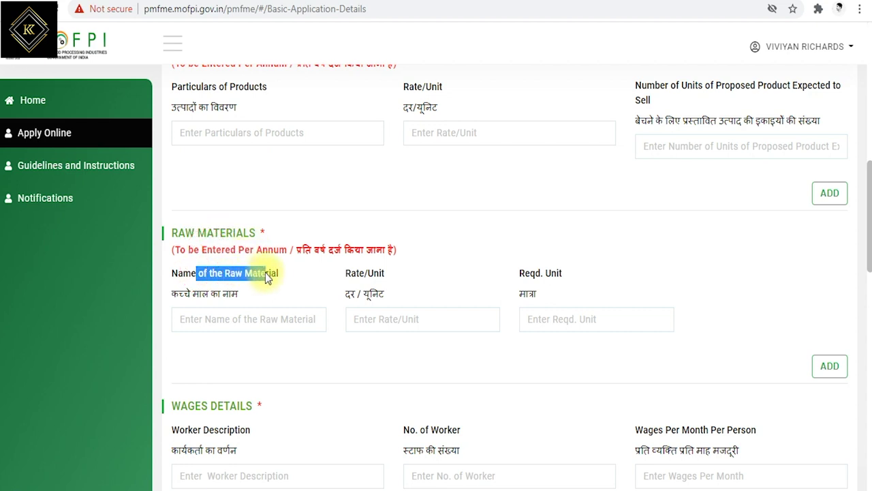
pyautogui.moveTo(343, 274); pyautogui.dragTo(574, 276)
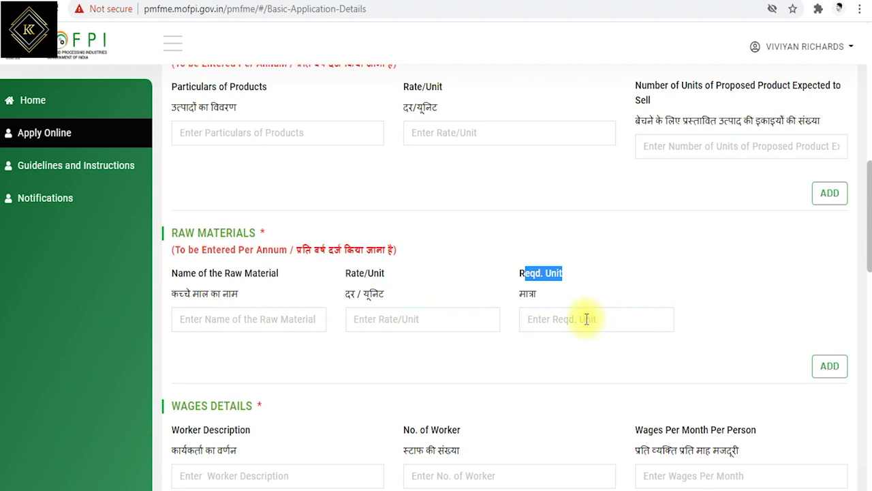
pyautogui.scroll(-2, 586, 317)
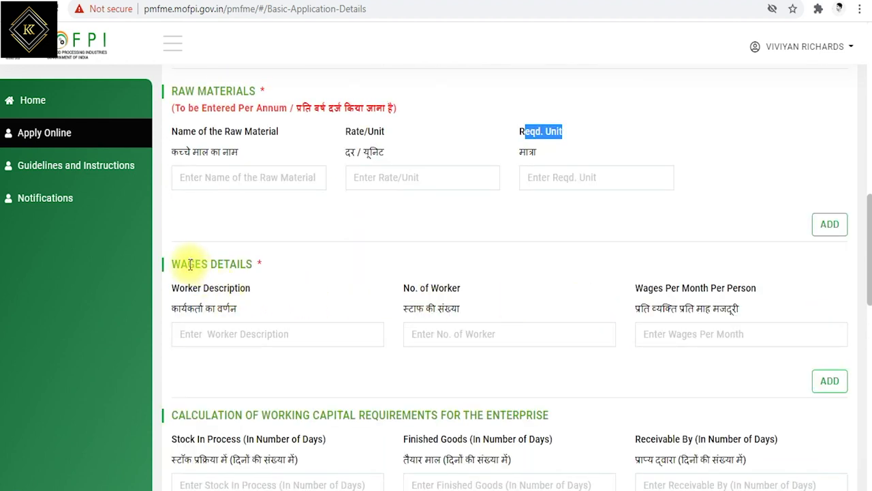
pyautogui.moveTo(190, 264); pyautogui.dragTo(219, 267)
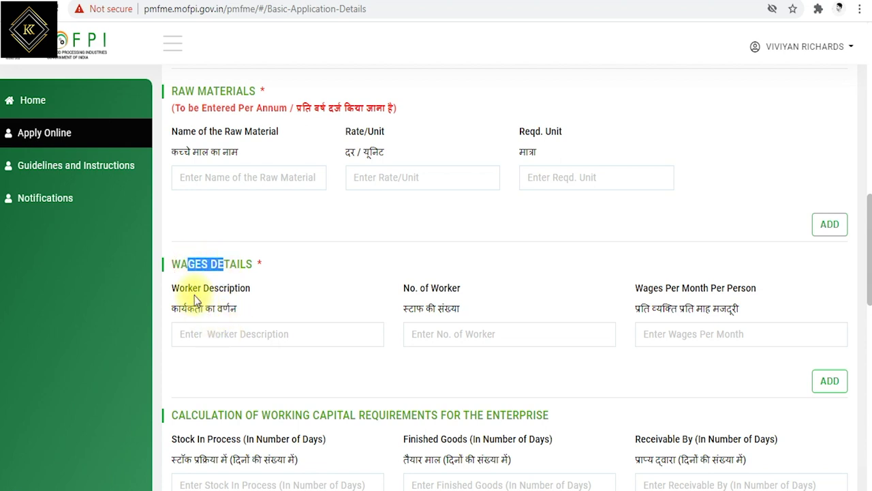
pyautogui.moveTo(195, 289); pyautogui.dragTo(242, 287)
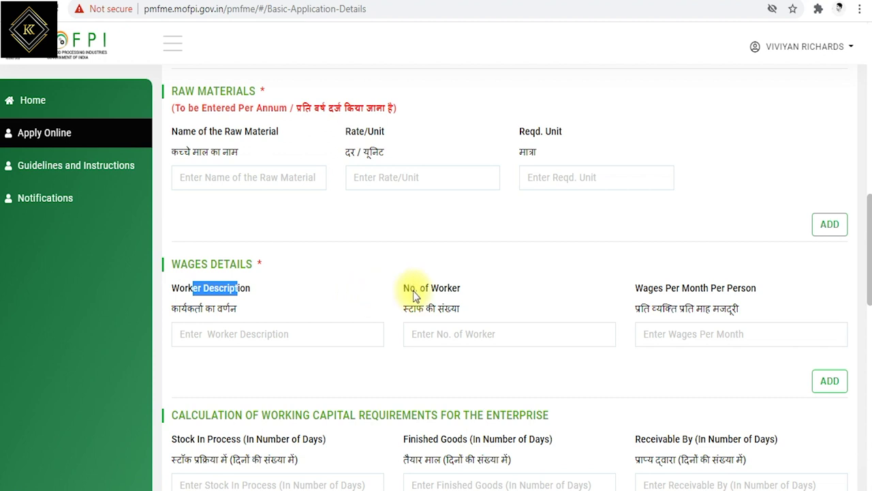
pyautogui.moveTo(409, 285); pyautogui.dragTo(463, 293)
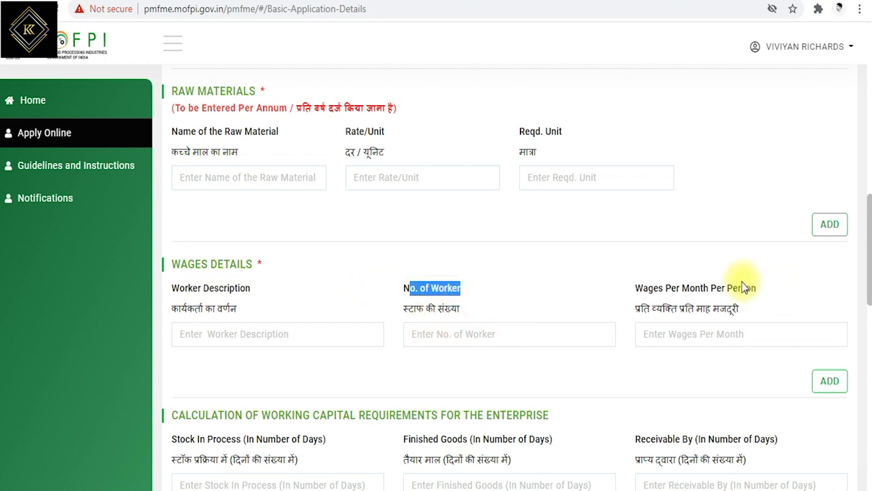
pyautogui.moveTo(658, 288); pyautogui.dragTo(731, 292)
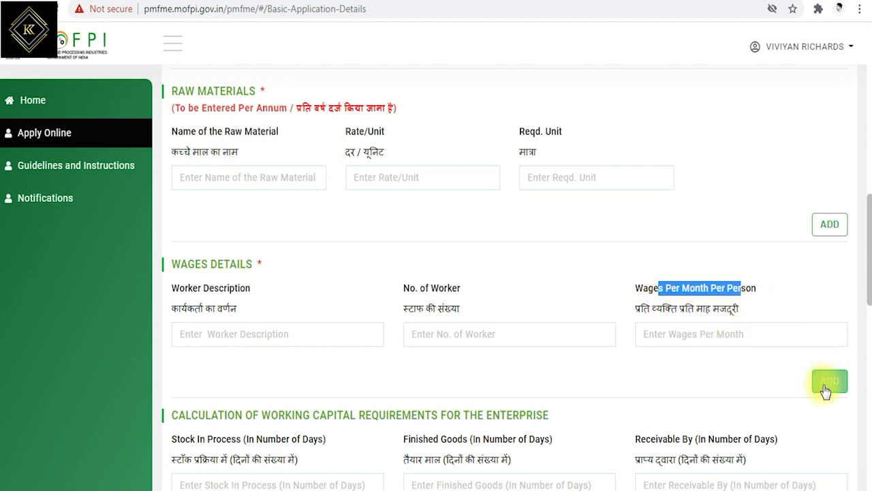
# Step: Check the working capital requirement fields for stock in process, finished goods and receivables in number of days
pyautogui.scroll(-3, 804, 354)
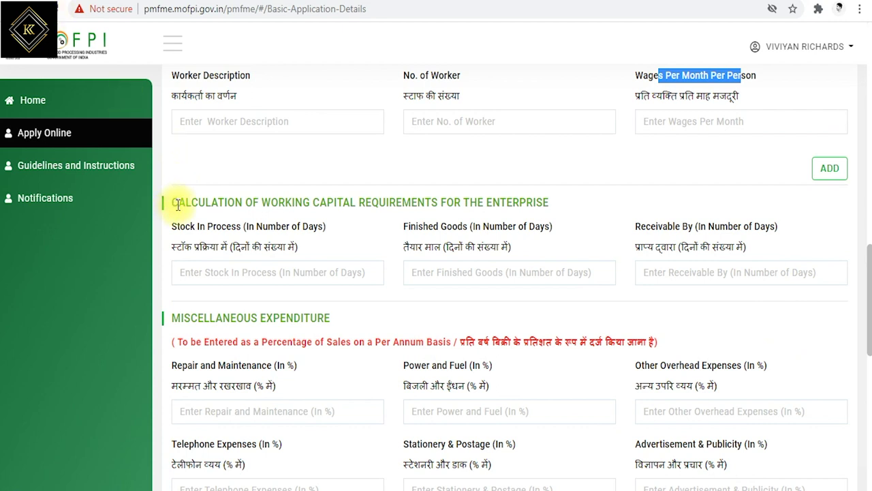
pyautogui.moveTo(177, 204); pyautogui.dragTo(549, 201)
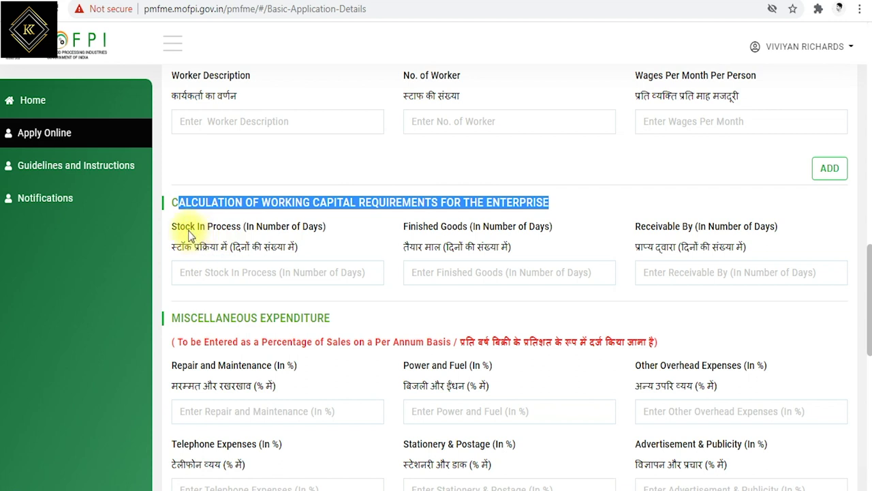
pyautogui.moveTo(186, 230); pyautogui.dragTo(297, 234)
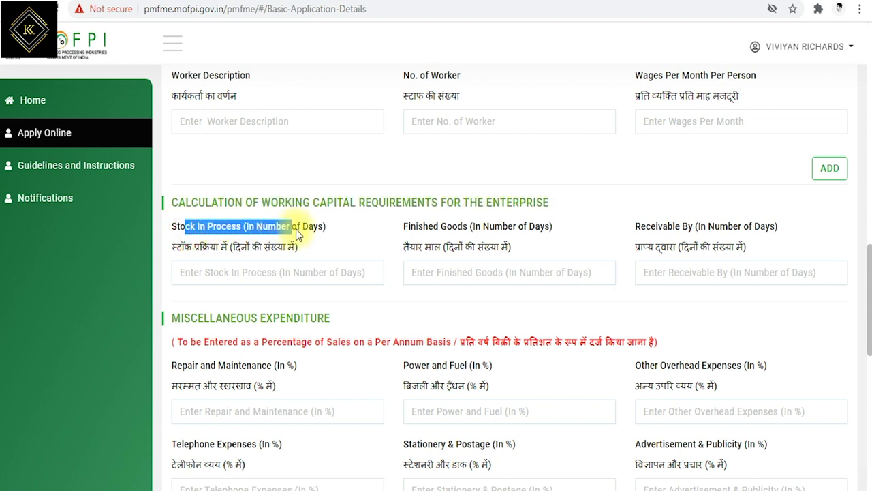
pyautogui.moveTo(408, 227); pyautogui.dragTo(546, 229)
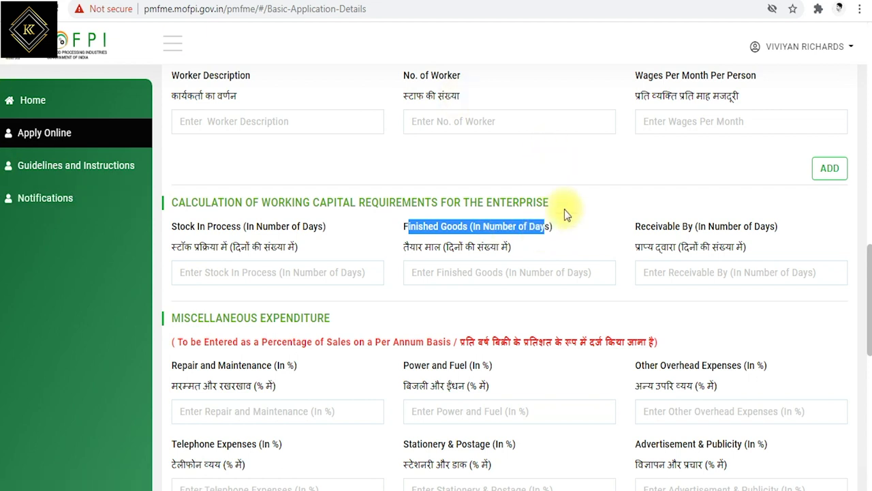
pyautogui.moveTo(699, 229); pyautogui.dragTo(772, 225)
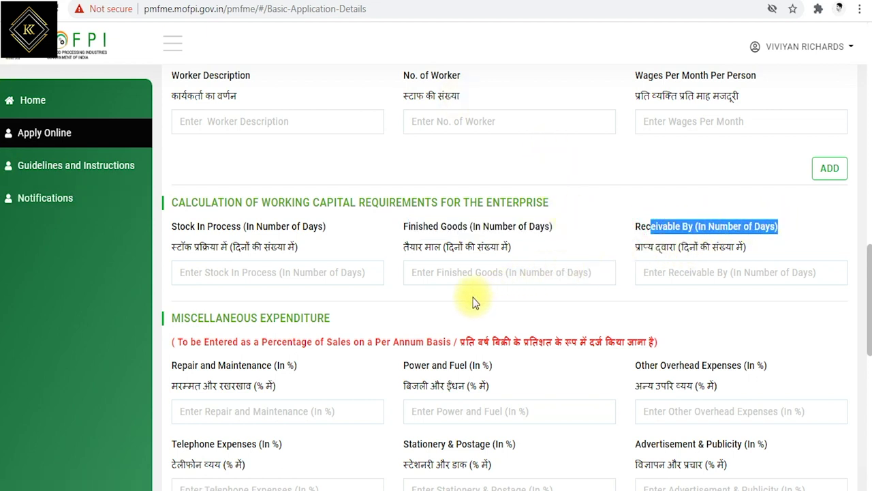
# Step: Go through the miscellaneous expenditure fields, from repair and maintenance to other miscellaneous expenditure, and how their percentages are to be entered
pyautogui.scroll(-2, 436, 308)
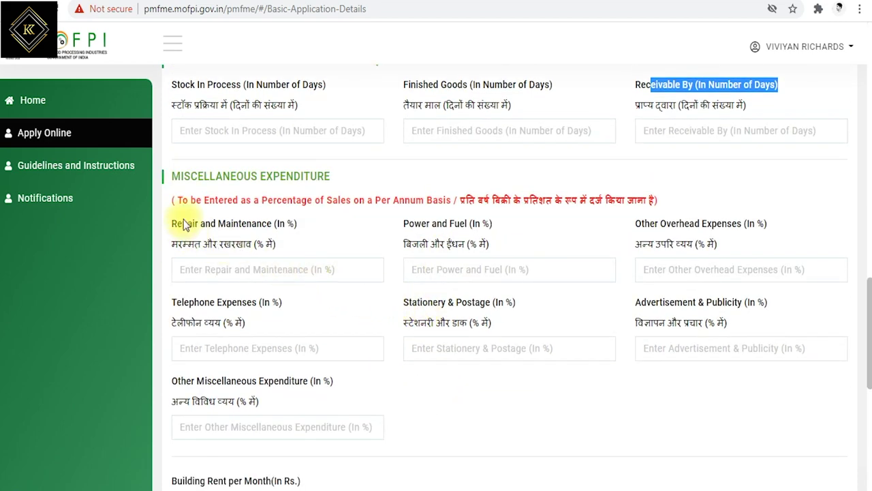
pyautogui.moveTo(198, 176); pyautogui.dragTo(294, 176)
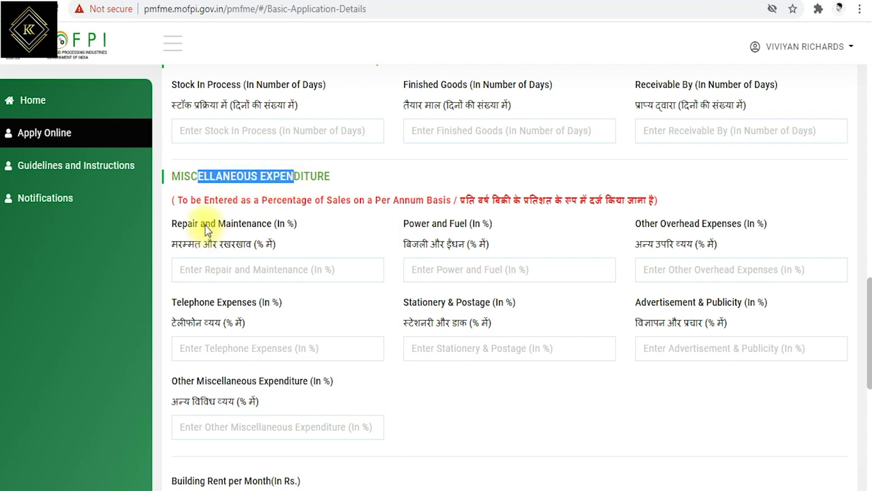
pyautogui.moveTo(225, 202); pyautogui.dragTo(425, 203)
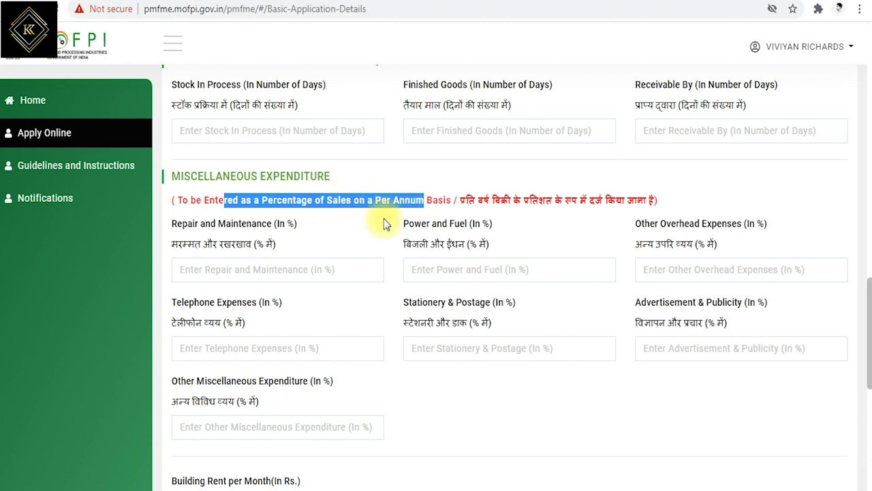
pyautogui.moveTo(195, 225); pyautogui.dragTo(247, 227)
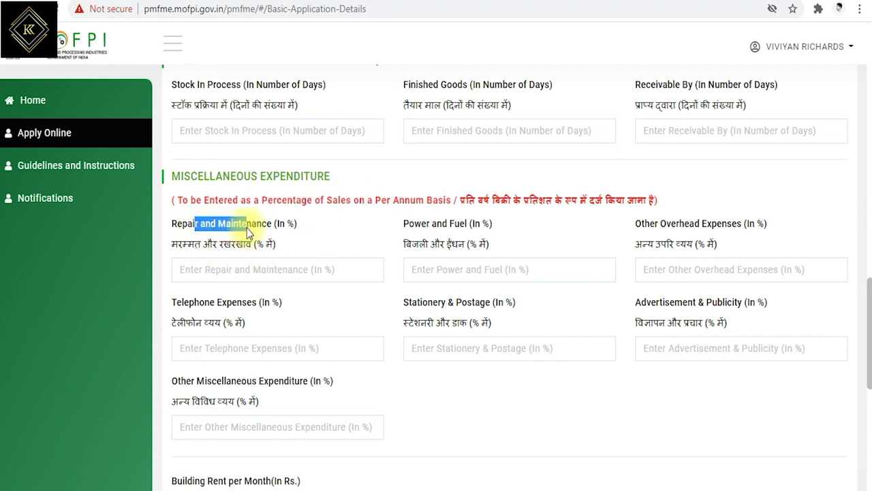
pyautogui.moveTo(437, 225); pyautogui.dragTo(471, 226)
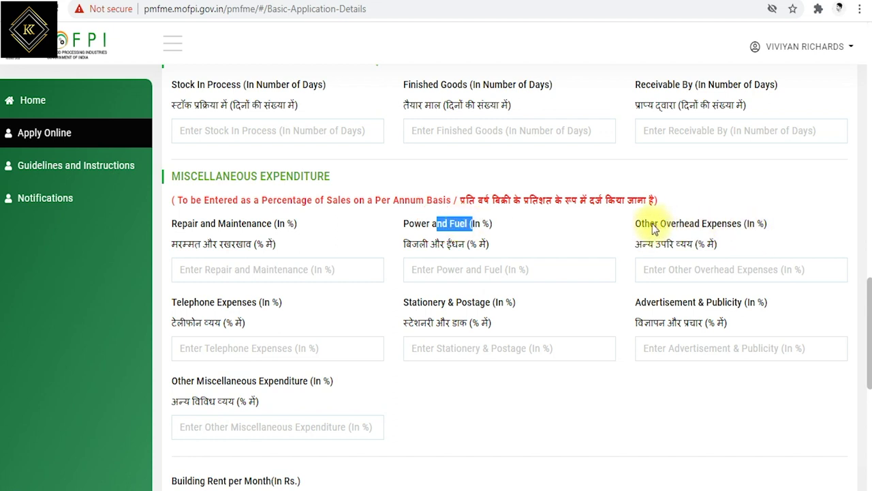
pyautogui.moveTo(652, 226); pyautogui.dragTo(721, 224)
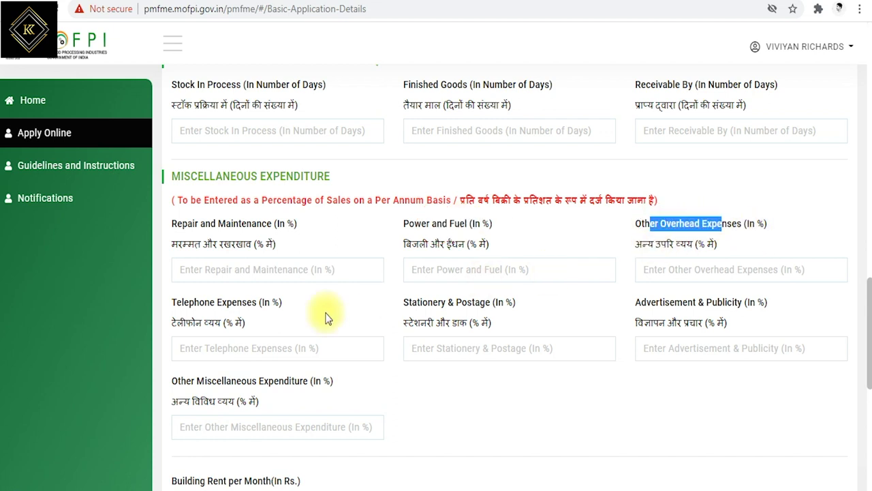
pyautogui.moveTo(216, 306); pyautogui.dragTo(256, 304)
pyautogui.moveTo(405, 307); pyautogui.dragTo(467, 305)
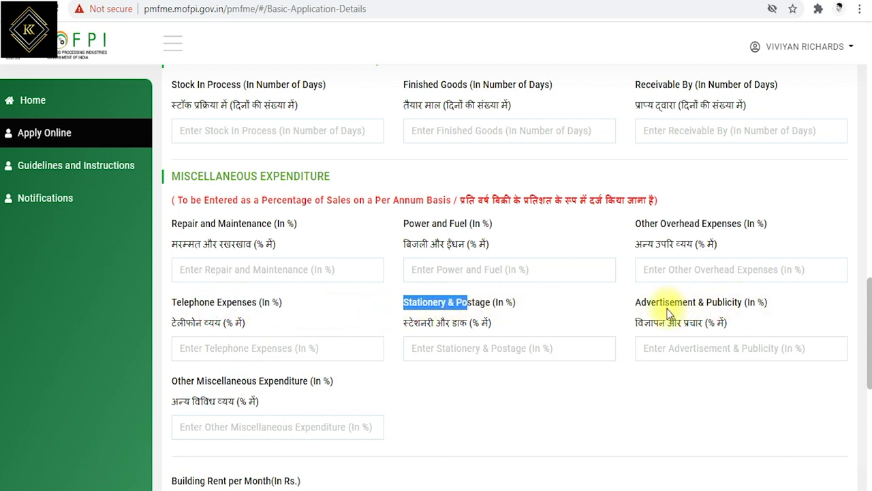
pyautogui.moveTo(663, 306); pyautogui.dragTo(703, 305)
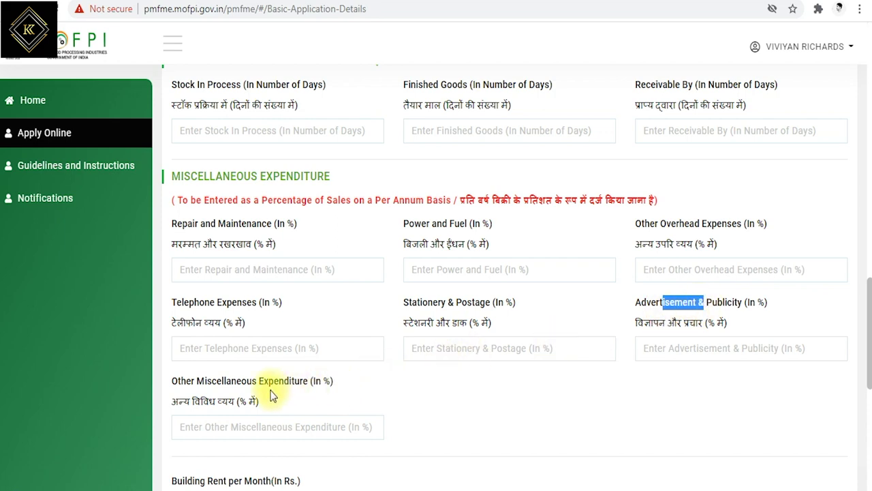
pyautogui.moveTo(214, 387); pyautogui.dragTo(320, 372)
# Step: Check the monthly building rent field and the annual depreciation percentage fields for building and machinery
pyautogui.scroll(-2, 327, 376)
pyautogui.scroll(-2, 327, 377)
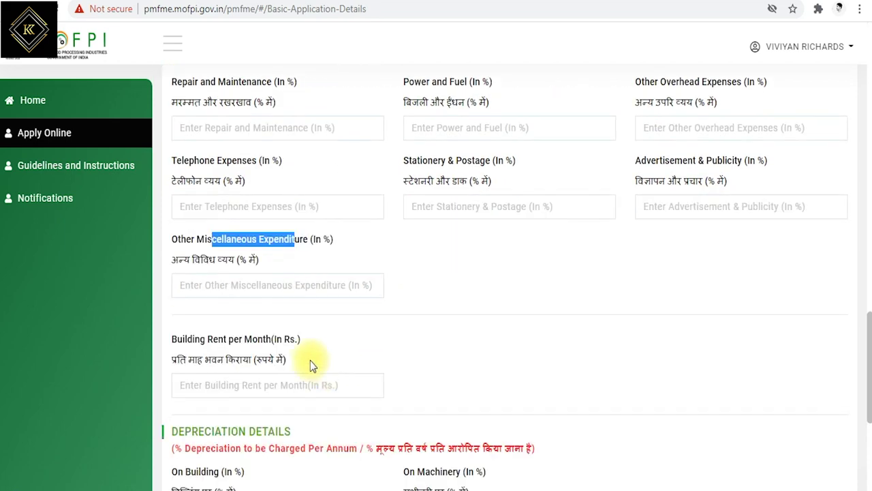
pyautogui.click(198, 340)
pyautogui.moveTo(206, 347); pyautogui.dragTo(288, 341)
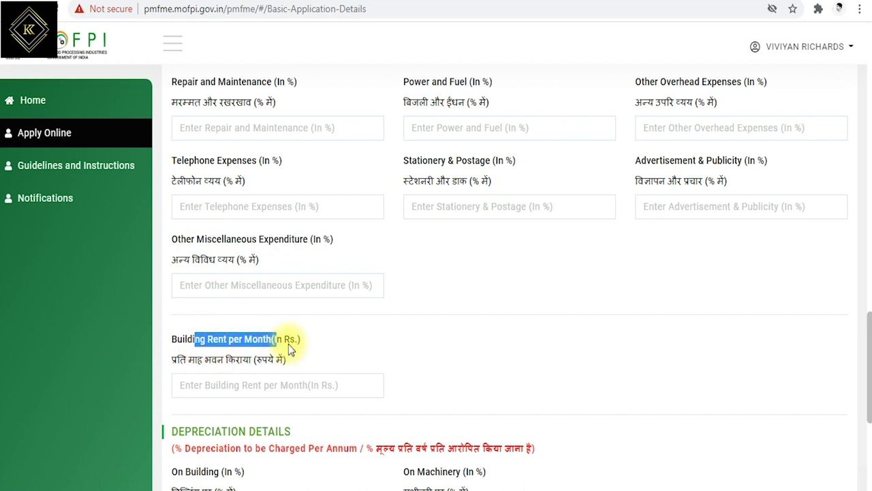
pyautogui.scroll(-1, 299, 344)
pyautogui.scroll(-1, 276, 336)
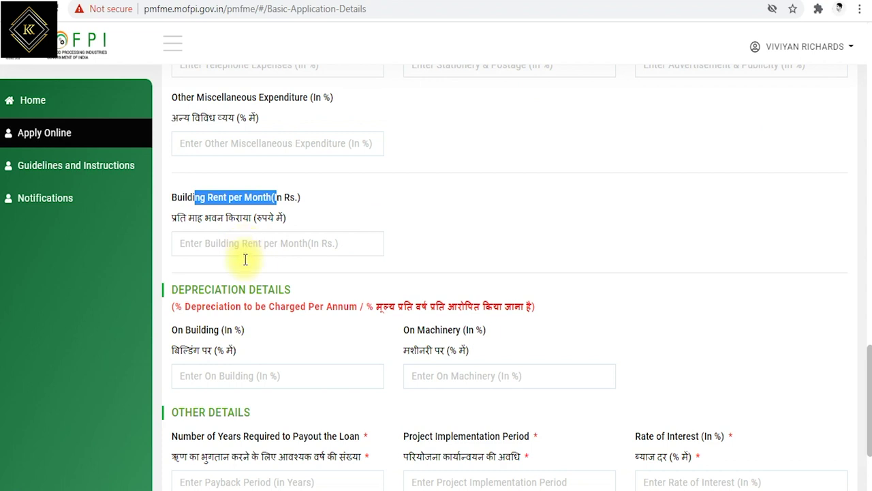
pyautogui.moveTo(191, 289); pyautogui.dragTo(328, 303)
pyautogui.click(329, 299)
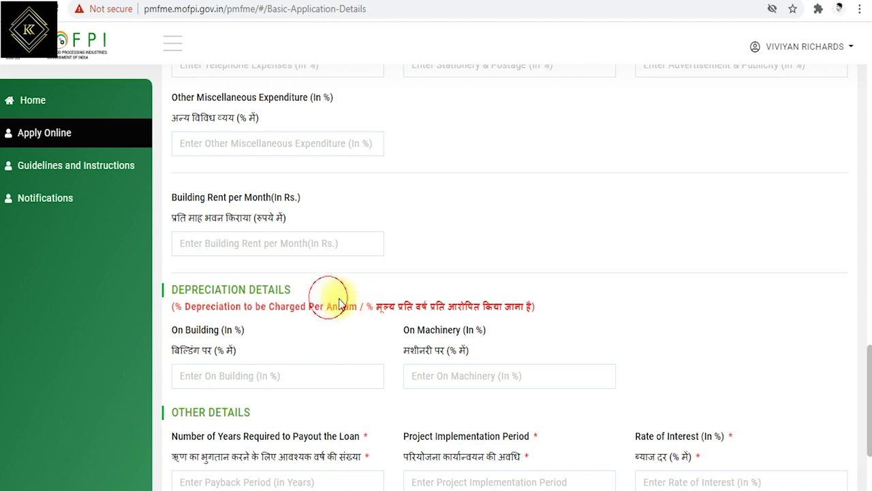
pyautogui.moveTo(182, 331); pyautogui.dragTo(243, 333)
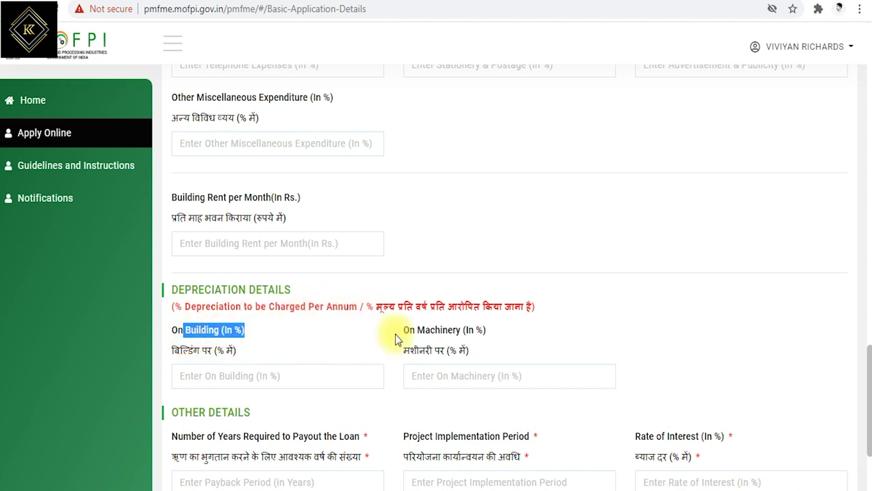
pyautogui.moveTo(419, 331); pyautogui.dragTo(460, 331)
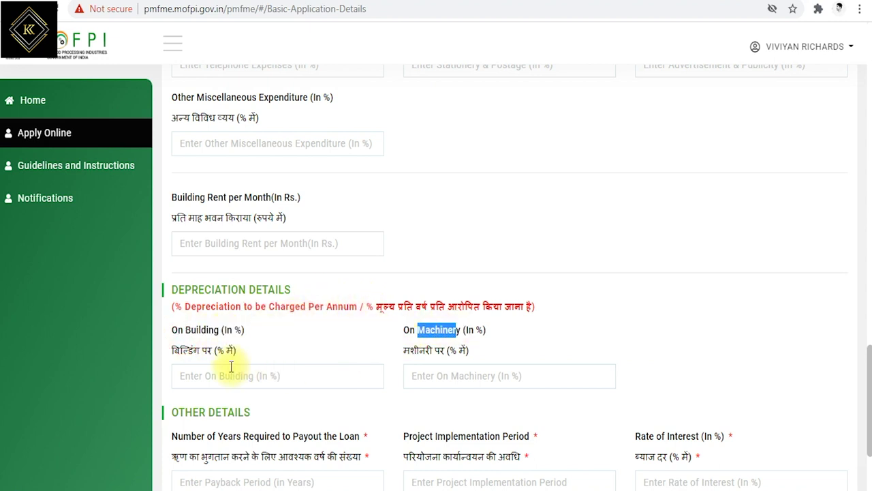
# Step: Review the Other Details fields for loan payout years, project implementation period and rate of interest, plus the Employment row
pyautogui.scroll(-1, 421, 366)
pyautogui.scroll(-2, 421, 366)
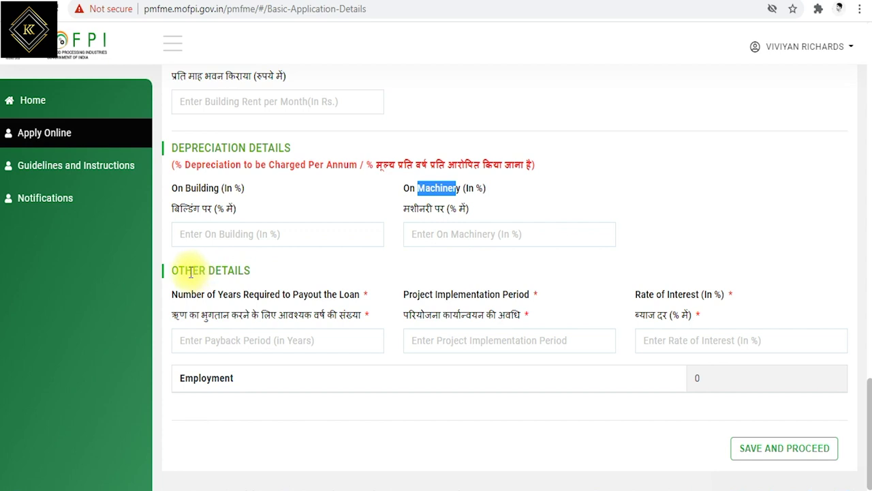
pyautogui.moveTo(184, 271); pyautogui.dragTo(228, 271)
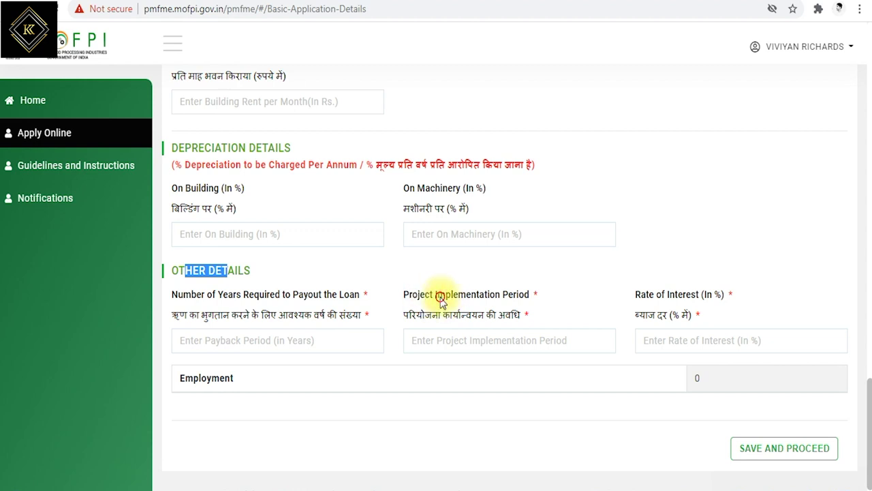
pyautogui.moveTo(441, 299); pyautogui.dragTo(503, 297)
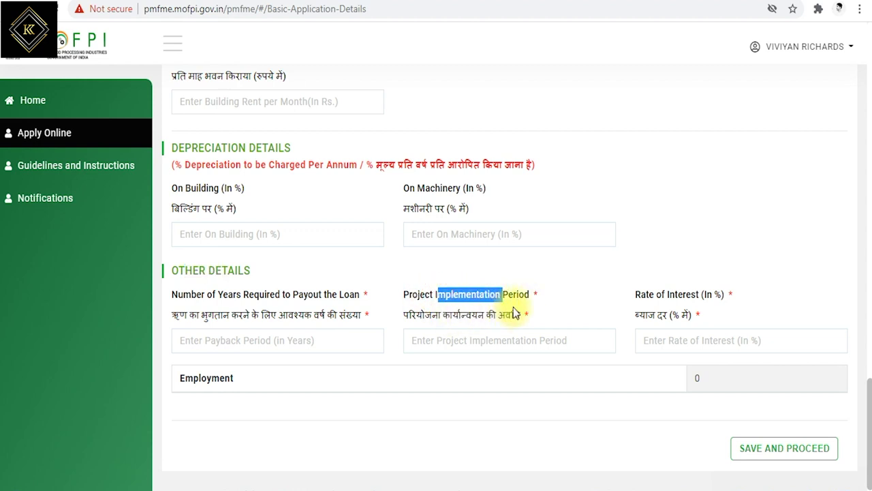
pyautogui.moveTo(648, 300); pyautogui.dragTo(712, 297)
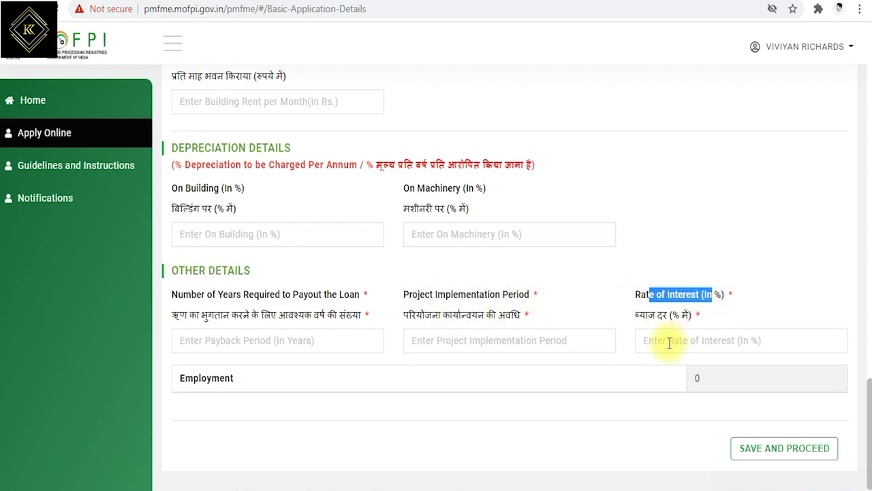
pyautogui.scroll(-1, 667, 339)
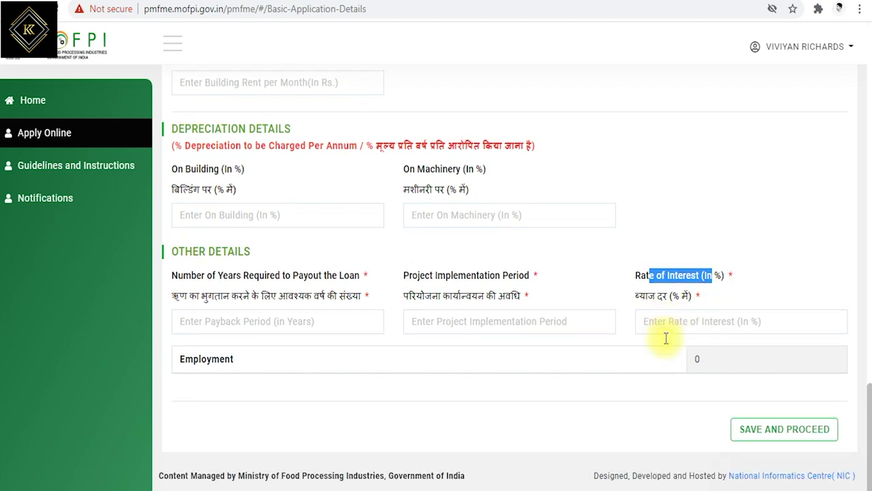
pyautogui.moveTo(200, 358); pyautogui.dragTo(268, 363)
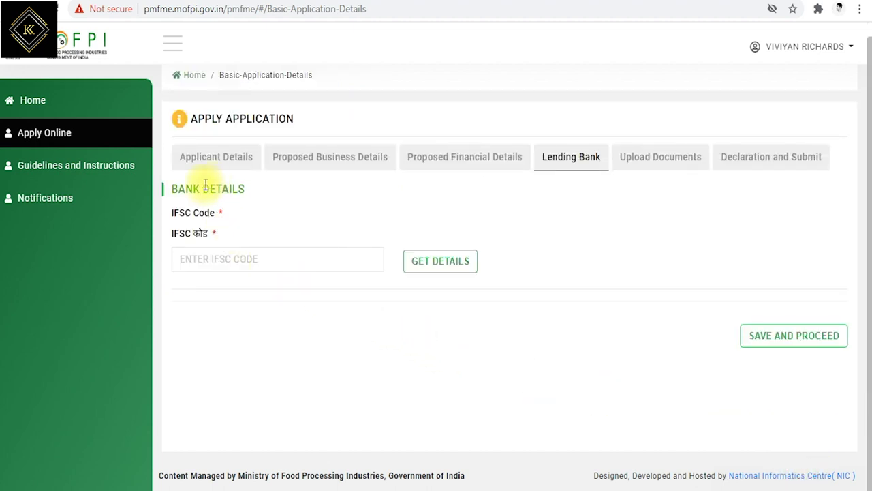
# Step: Check the IFSC code field under the bank details of the Lending Bank section
pyautogui.moveTo(205, 186); pyautogui.dragTo(245, 195)
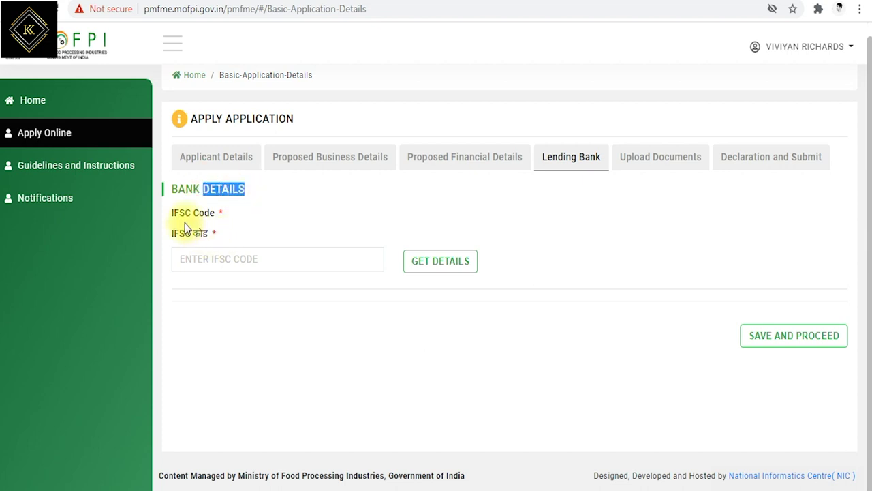
pyautogui.moveTo(178, 214); pyautogui.dragTo(215, 214)
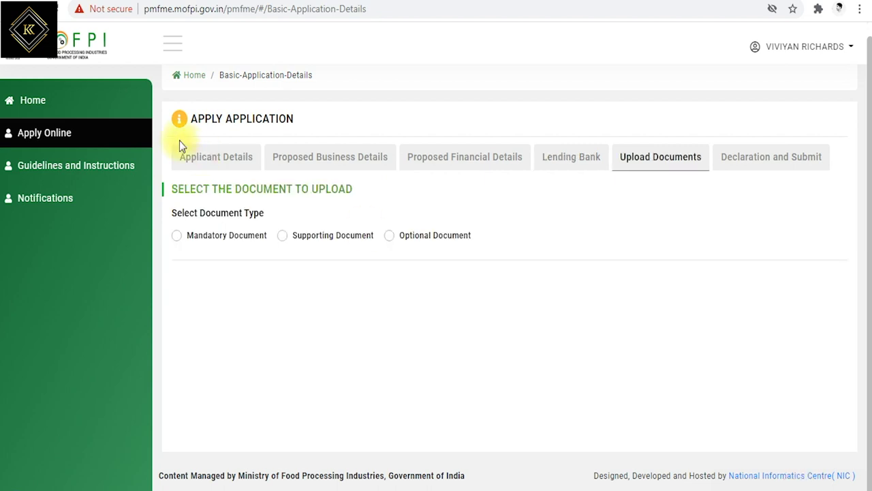
# Step: Choose Mandatory Document for the upload and set the document type to Aadhaar Card copy (Business Owner)
pyautogui.moveTo(191, 188); pyautogui.dragTo(331, 189)
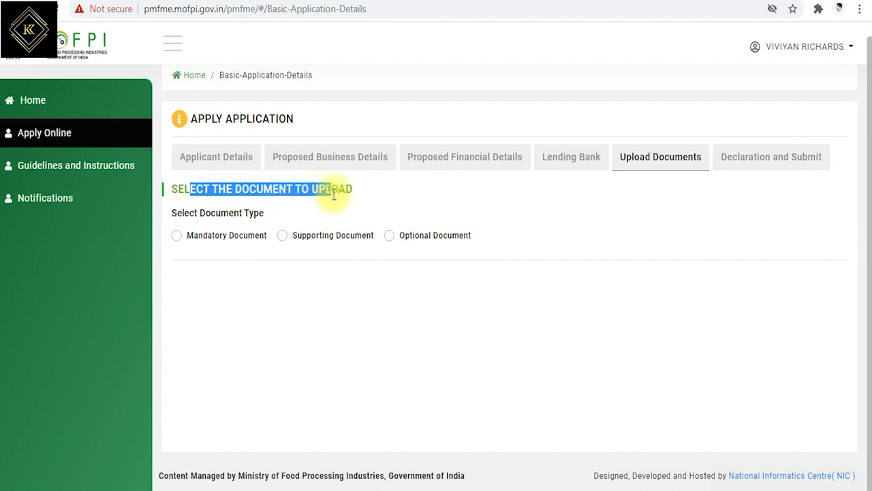
pyautogui.click(177, 237)
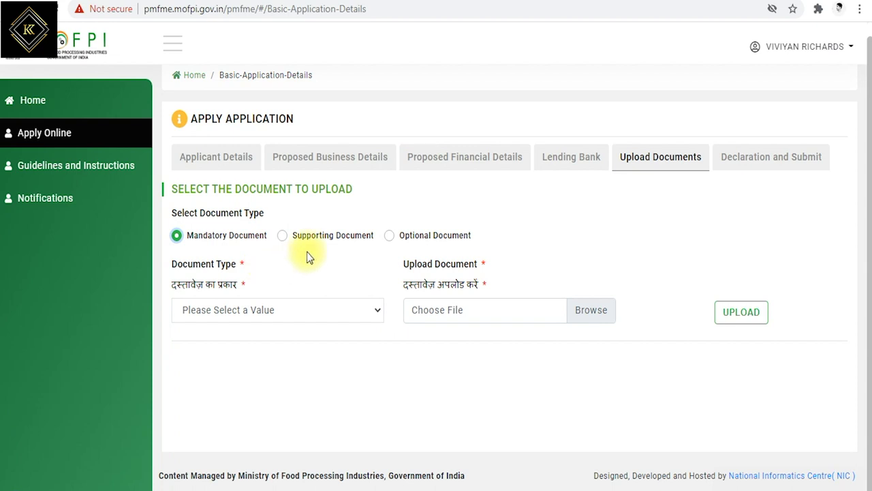
pyautogui.moveTo(184, 264); pyautogui.dragTo(233, 267)
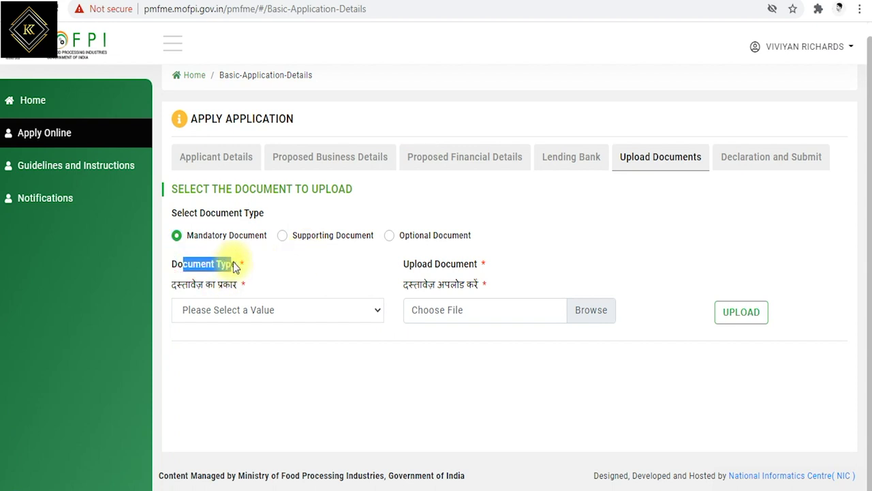
pyautogui.click(233, 316)
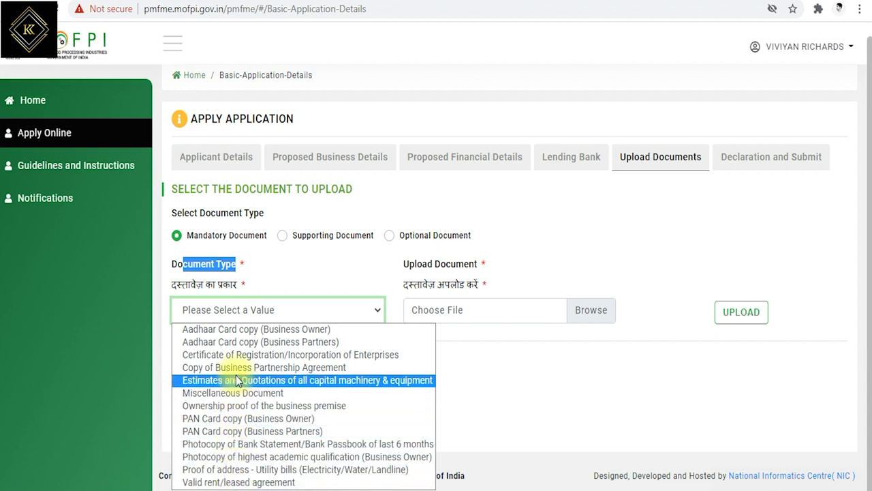
pyautogui.click(240, 329)
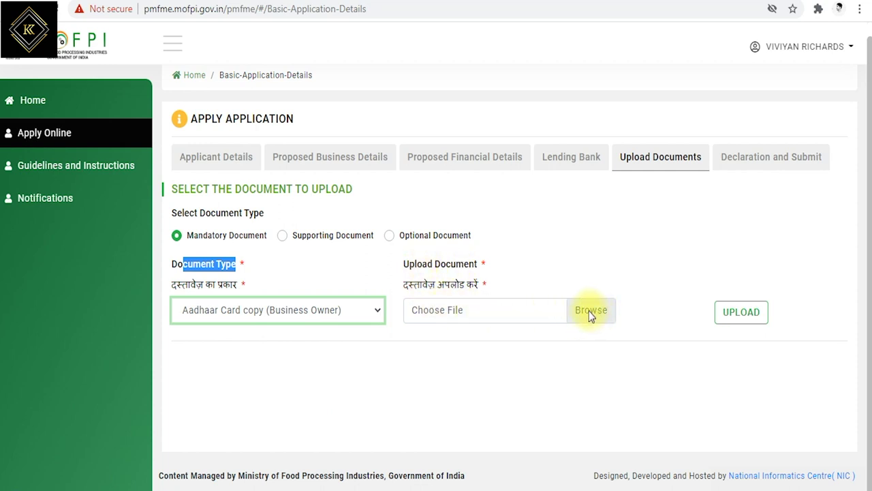
# Step: Switch to Supporting Document and set the document type to Suitability & adequacy of the land for proposed project
pyautogui.click(289, 240)
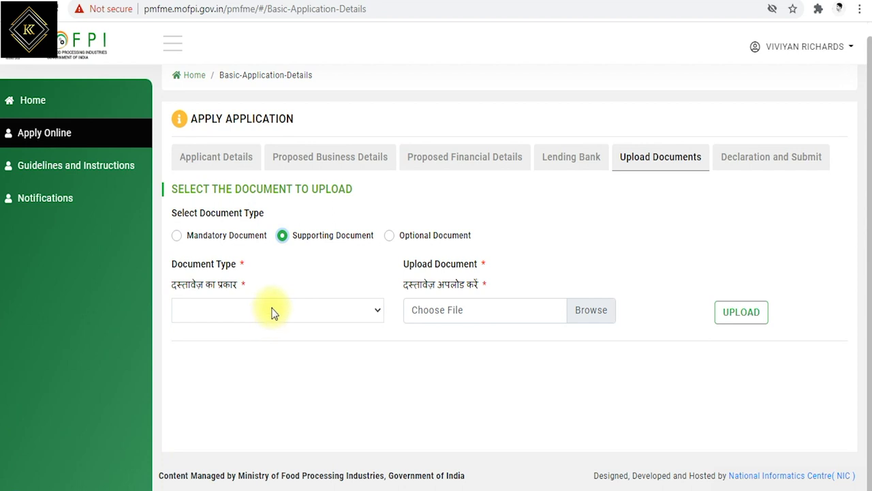
pyautogui.click(270, 311)
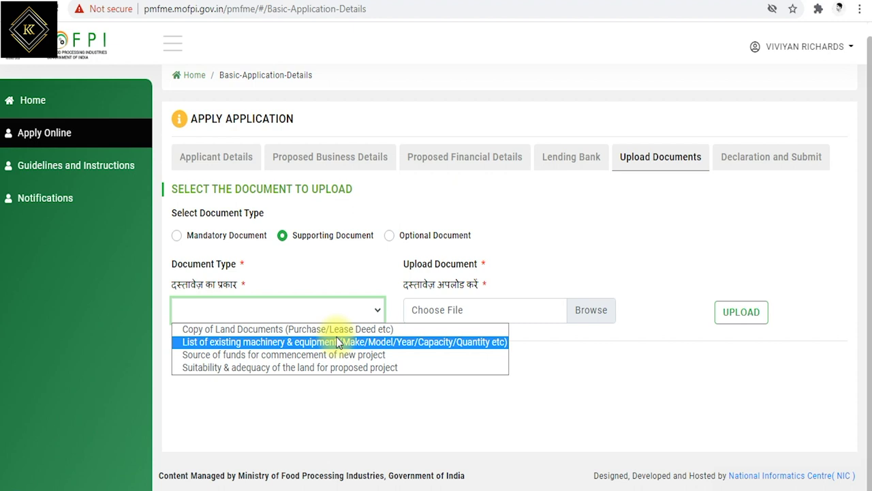
pyautogui.click(394, 367)
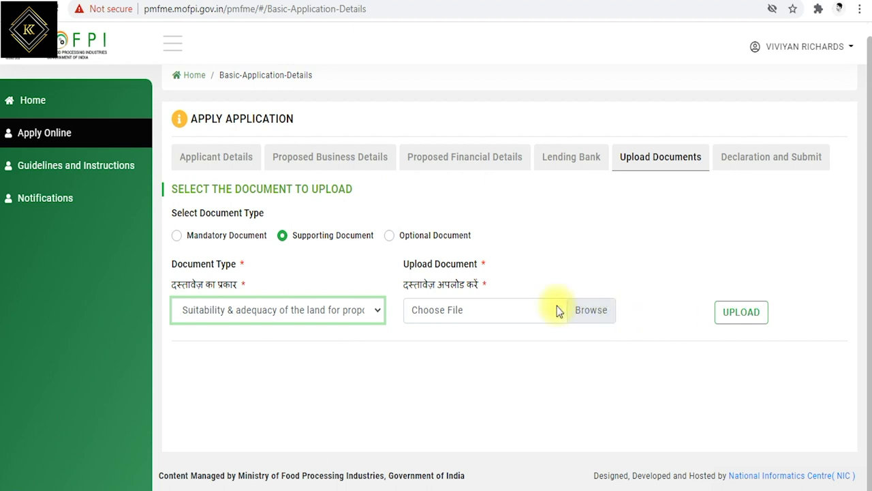
# Step: Switch to Optional Document and look through the document types offered for upload
pyautogui.click(392, 235)
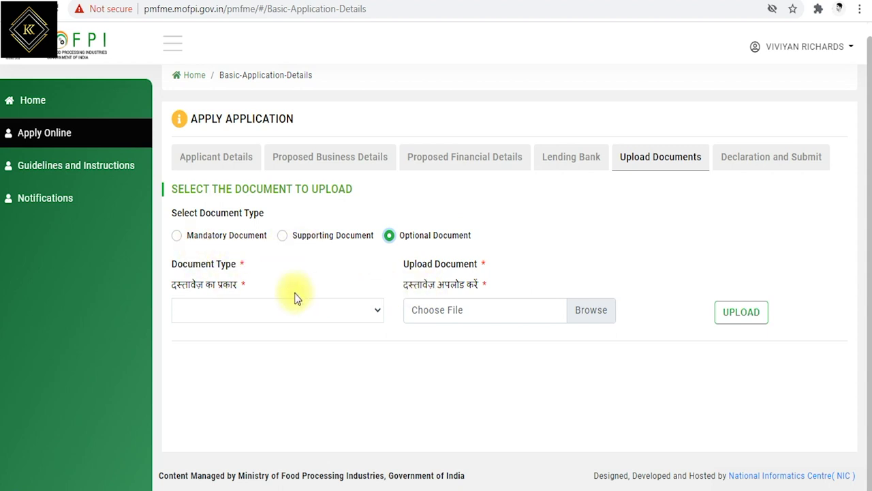
pyautogui.click(295, 317)
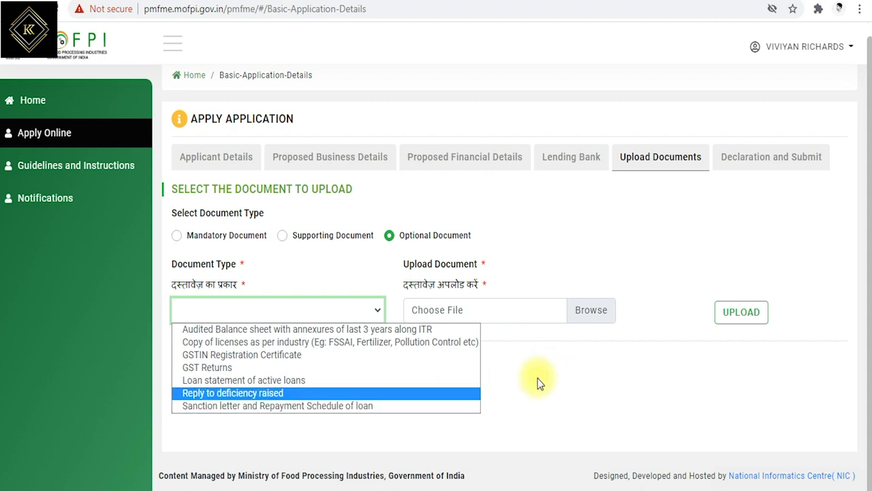
pyautogui.click(453, 380)
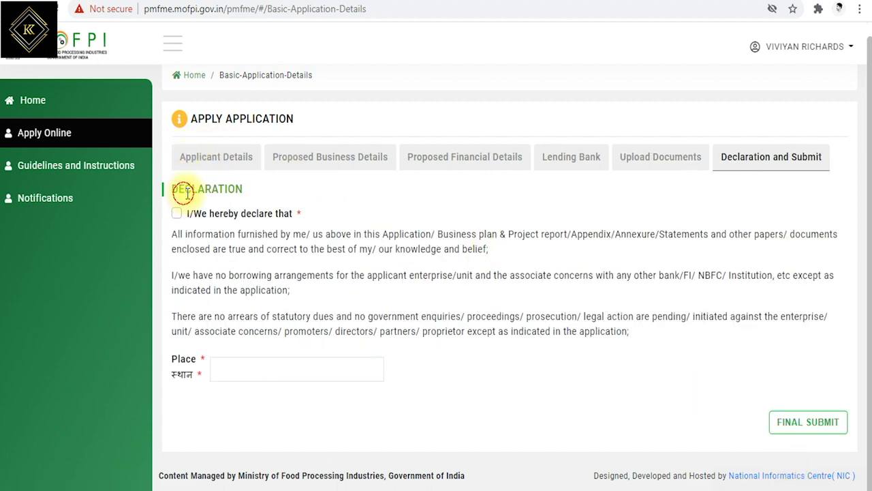
# Step: Tick the "I/We hereby declare that" checkbox and read through the declaration's statements on information, borrowing arrangements and statutory dues
pyautogui.moveTo(185, 194); pyautogui.dragTo(228, 192)
pyautogui.click(176, 215)
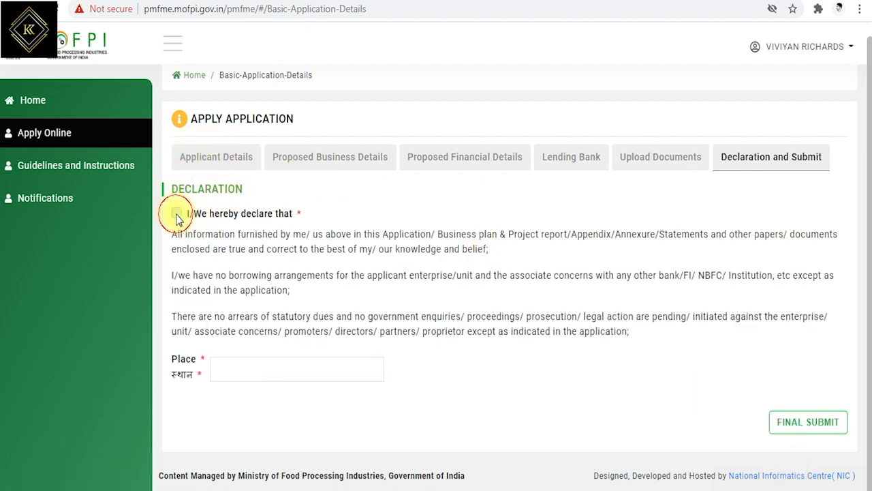
pyautogui.moveTo(220, 216); pyautogui.dragTo(283, 215)
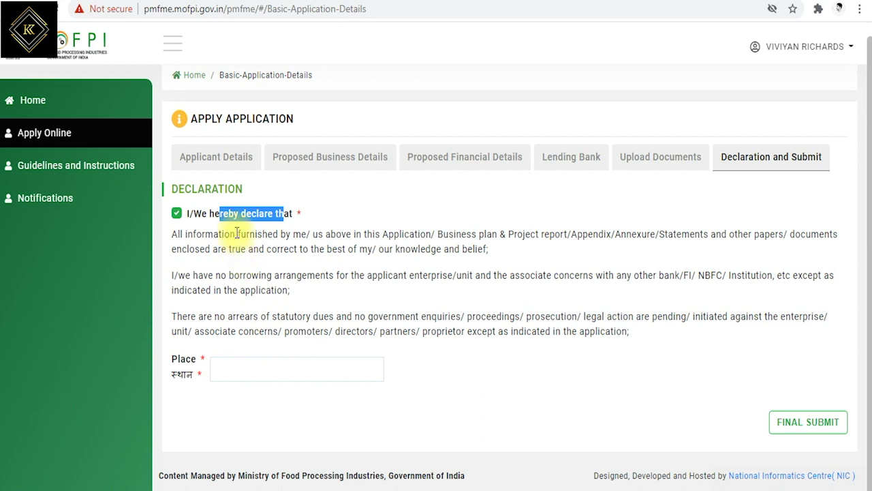
pyautogui.moveTo(239, 234); pyautogui.dragTo(519, 233)
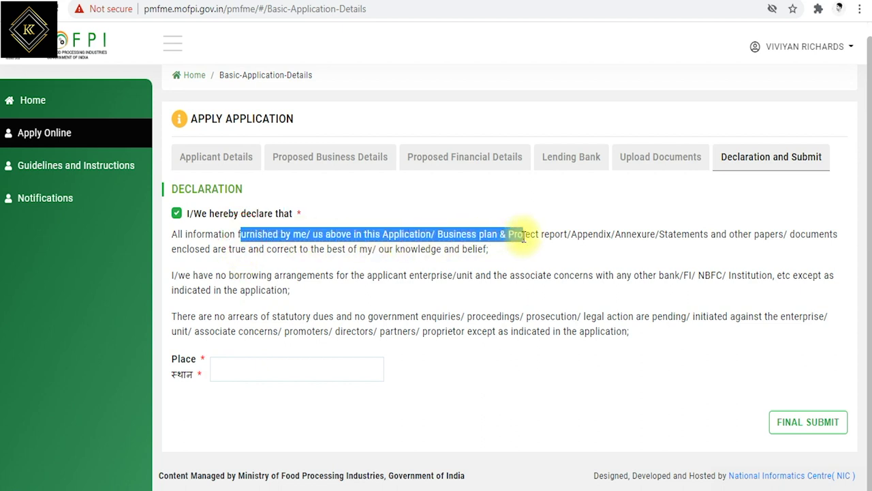
pyautogui.moveTo(647, 234); pyautogui.dragTo(753, 235)
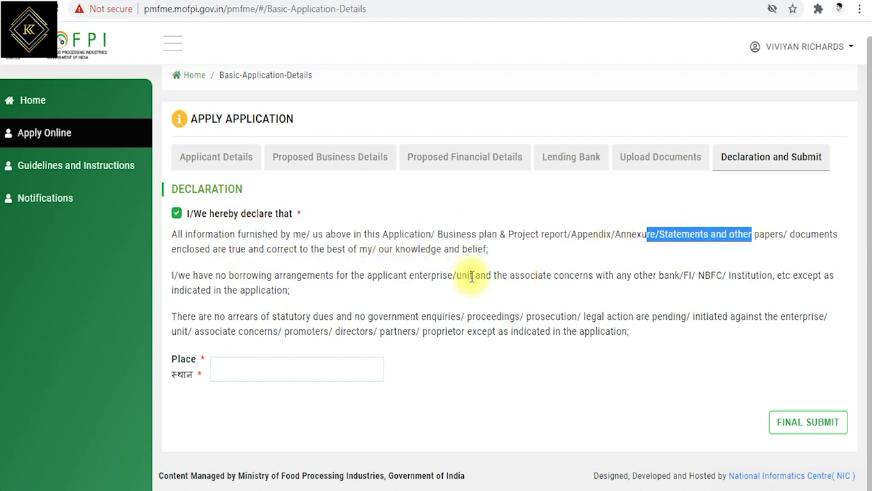
pyautogui.moveTo(314, 249); pyautogui.dragTo(462, 249)
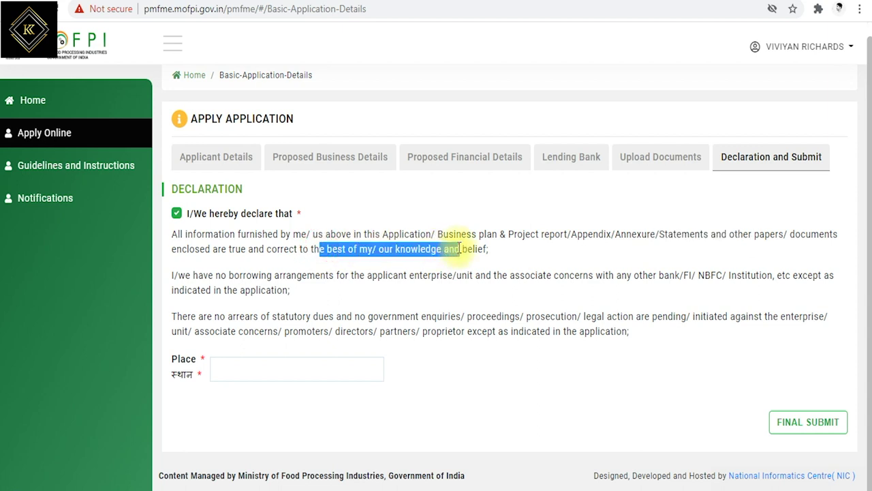
pyautogui.moveTo(328, 276); pyautogui.dragTo(580, 275)
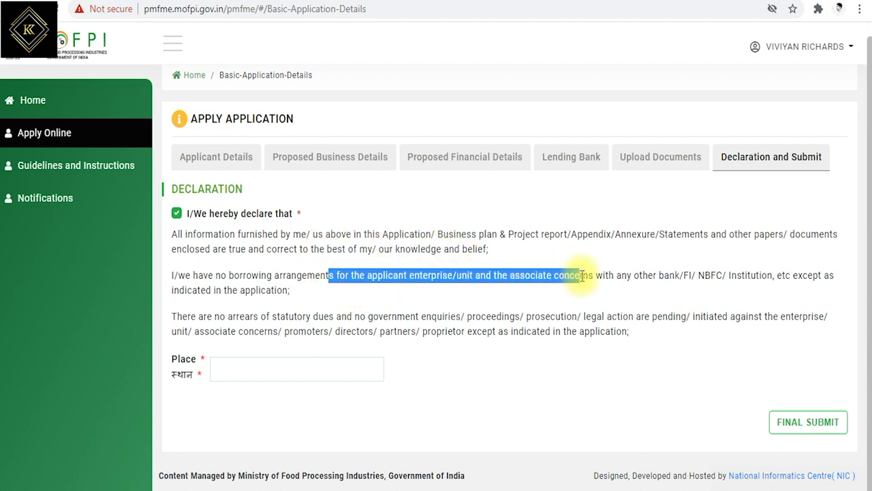
pyautogui.moveTo(257, 315); pyautogui.dragTo(465, 317)
pyautogui.moveTo(397, 332); pyautogui.dragTo(429, 331)
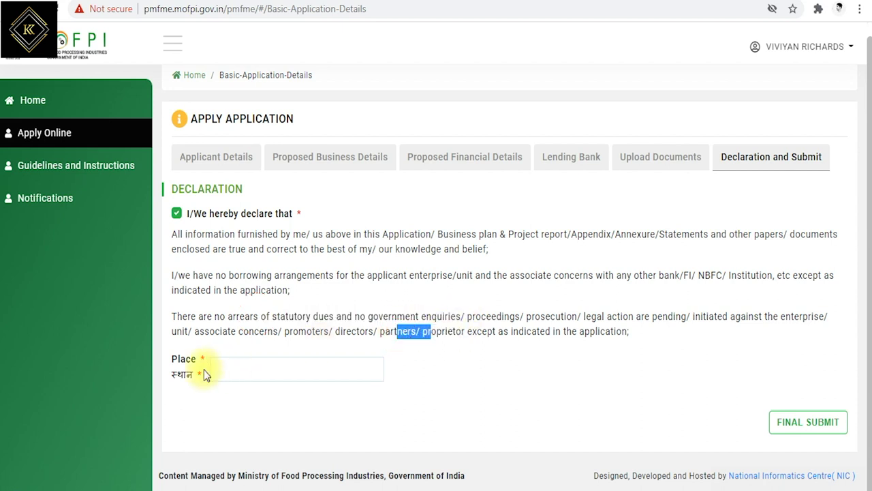
# Step: Enter "mettur" as the place of the declaration
pyautogui.click(221, 370)
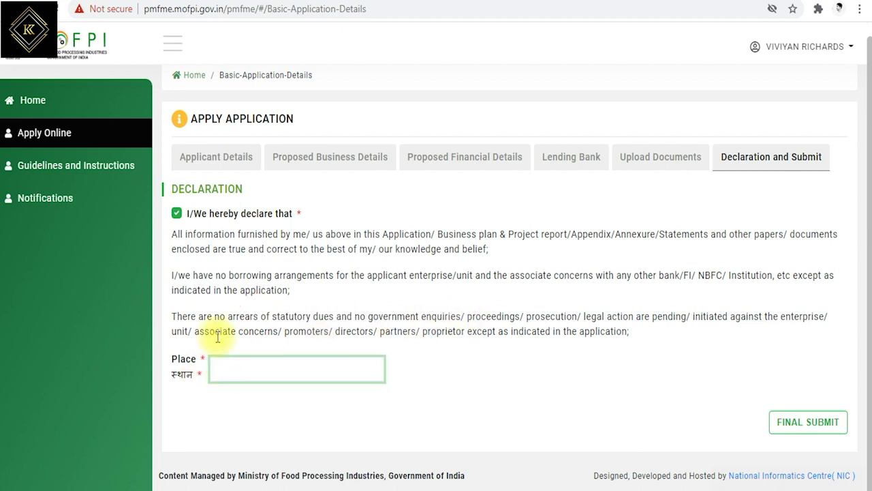
pyautogui.write('mettur')
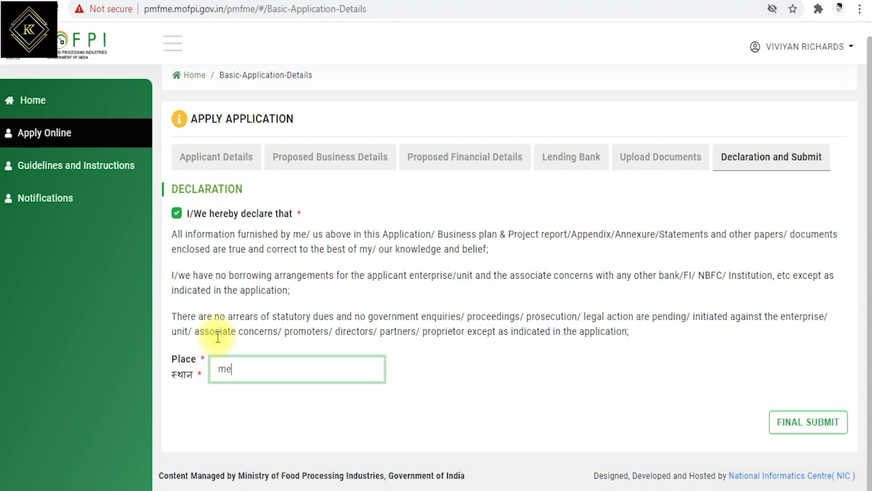